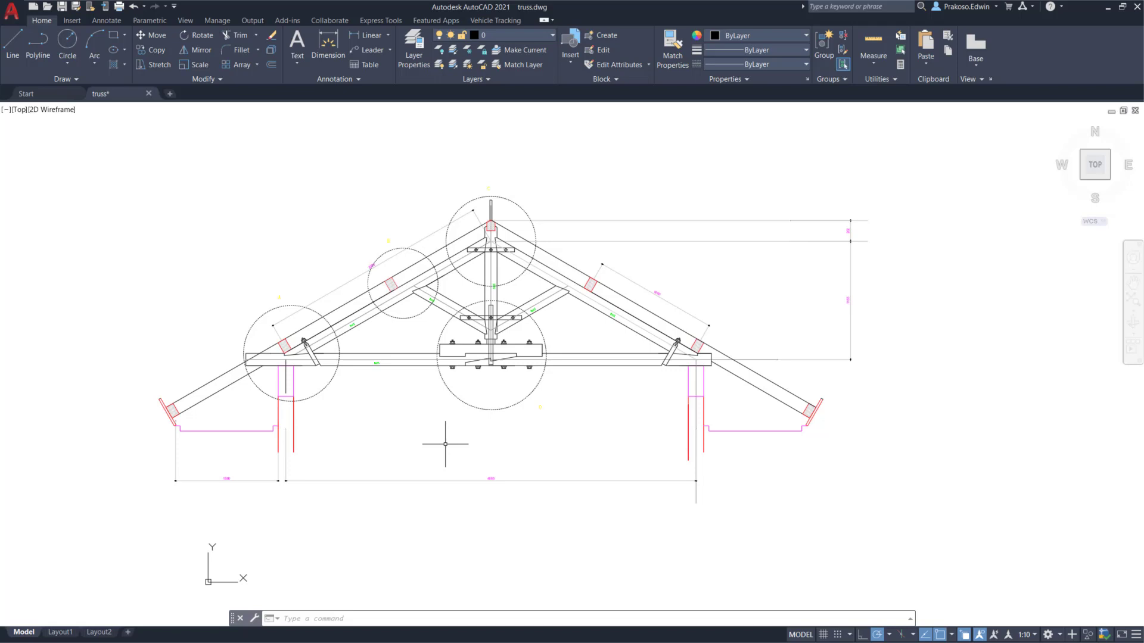
Start a PLOT, turn off Fit to paper, review the plot units, then cancel plotting
text(PLOT)
key(Return)
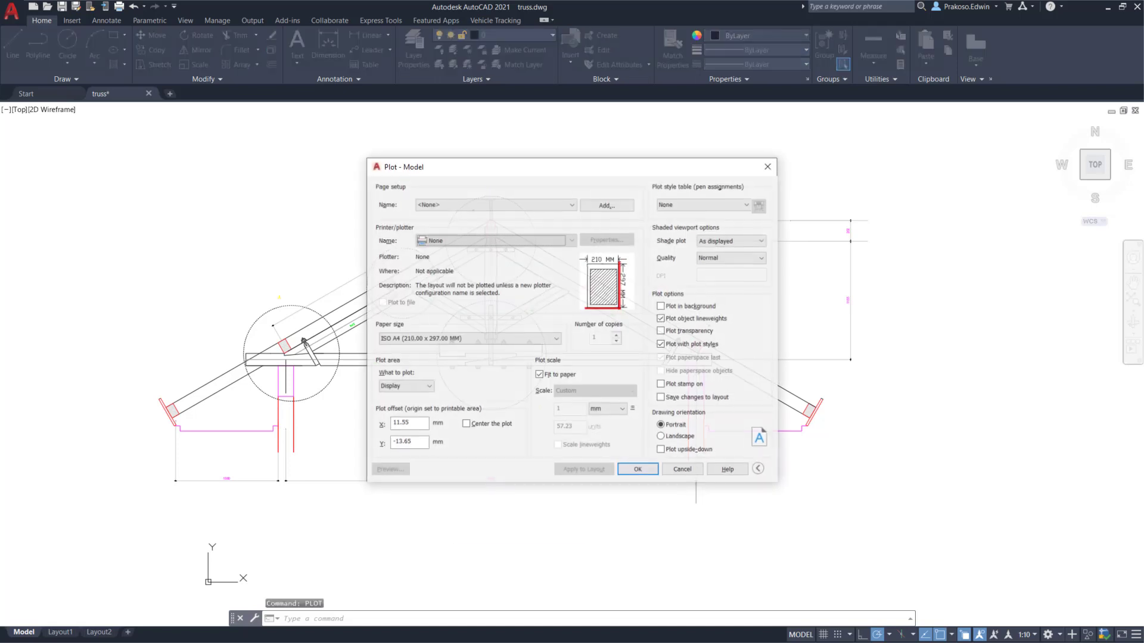
click(563, 376)
click(607, 410)
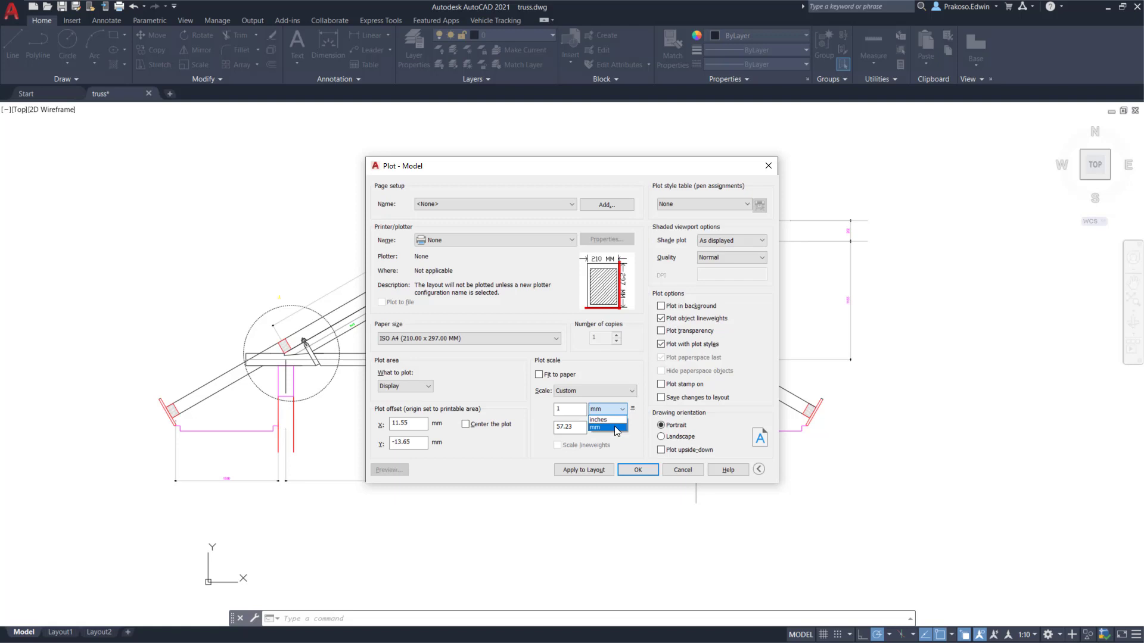
click(674, 466)
click(674, 466)
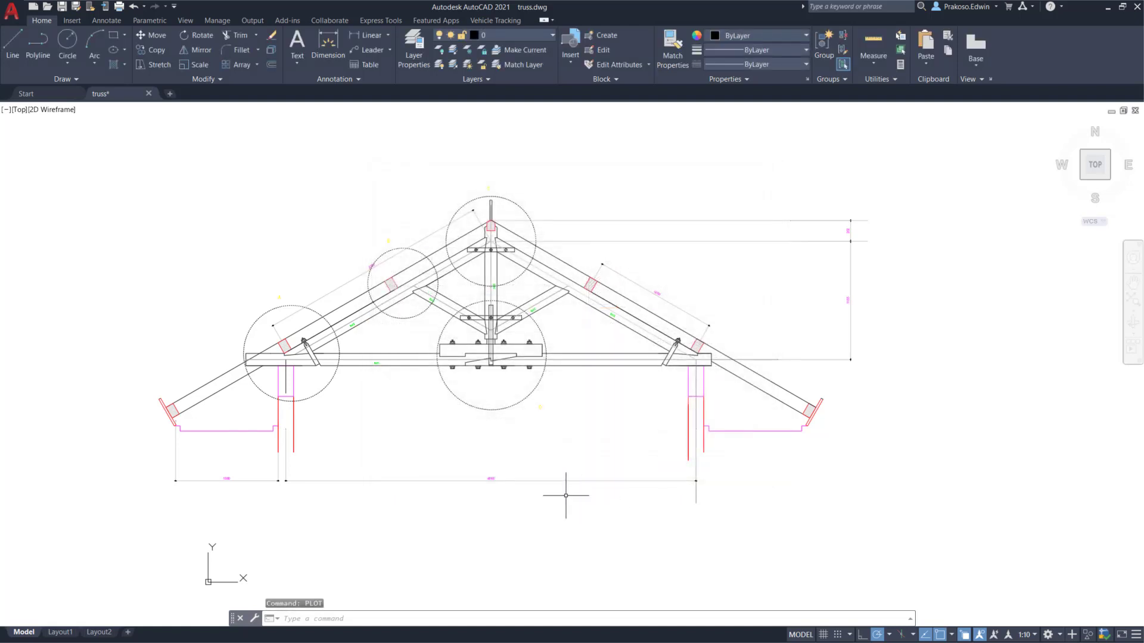
Go to the Start page and open the drawing templates list to pick acadiso.dwt
click(28, 94)
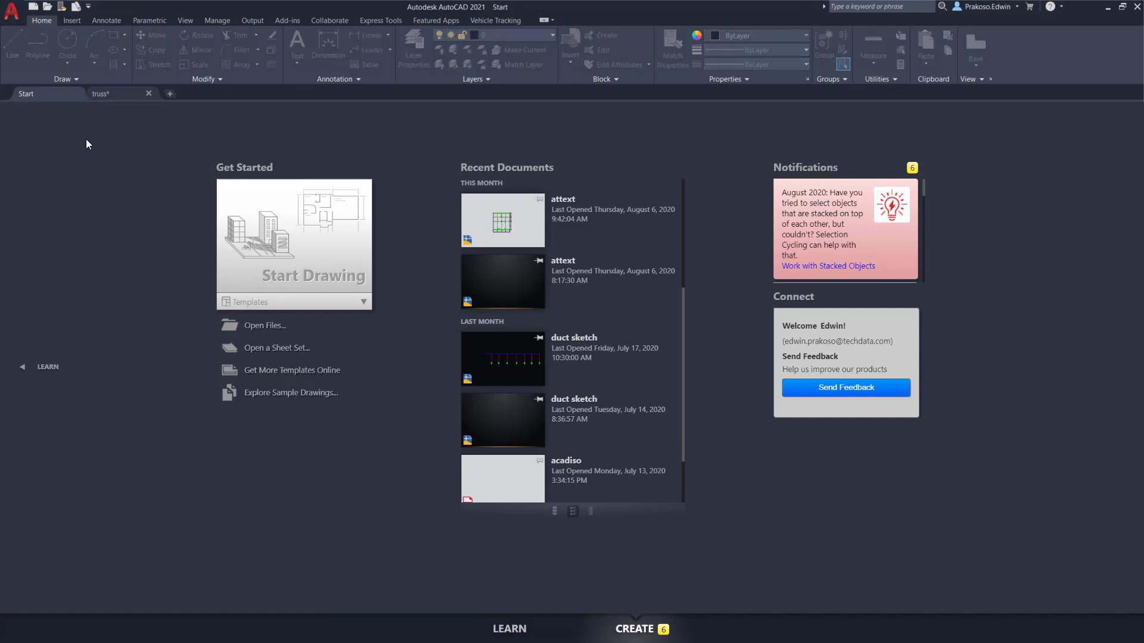
click(309, 309)
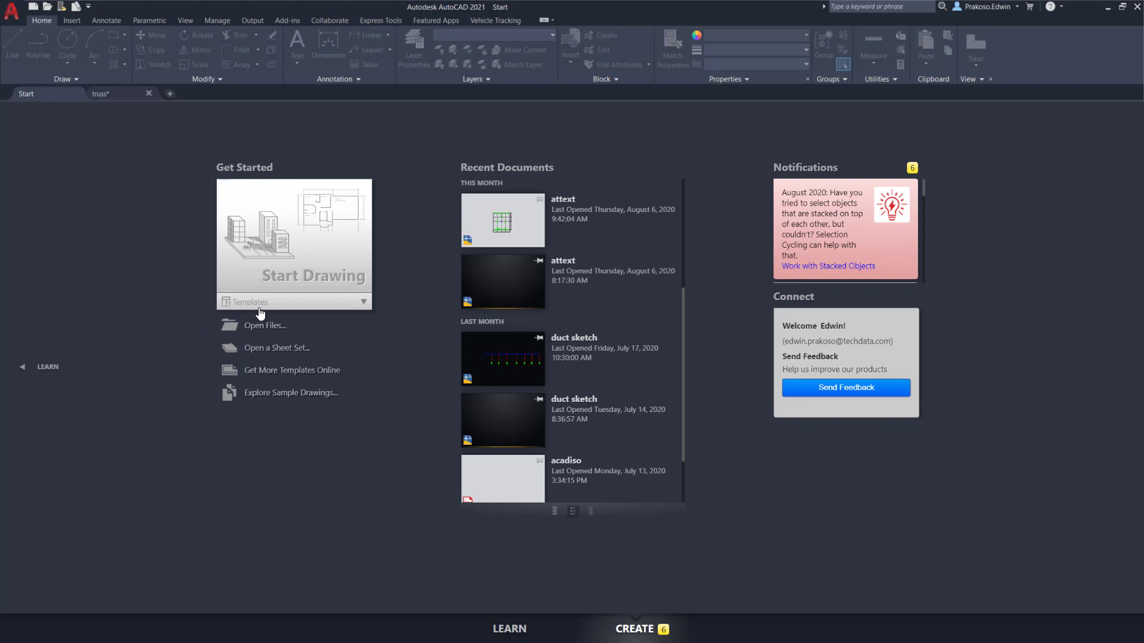
mouse_move(271, 311)
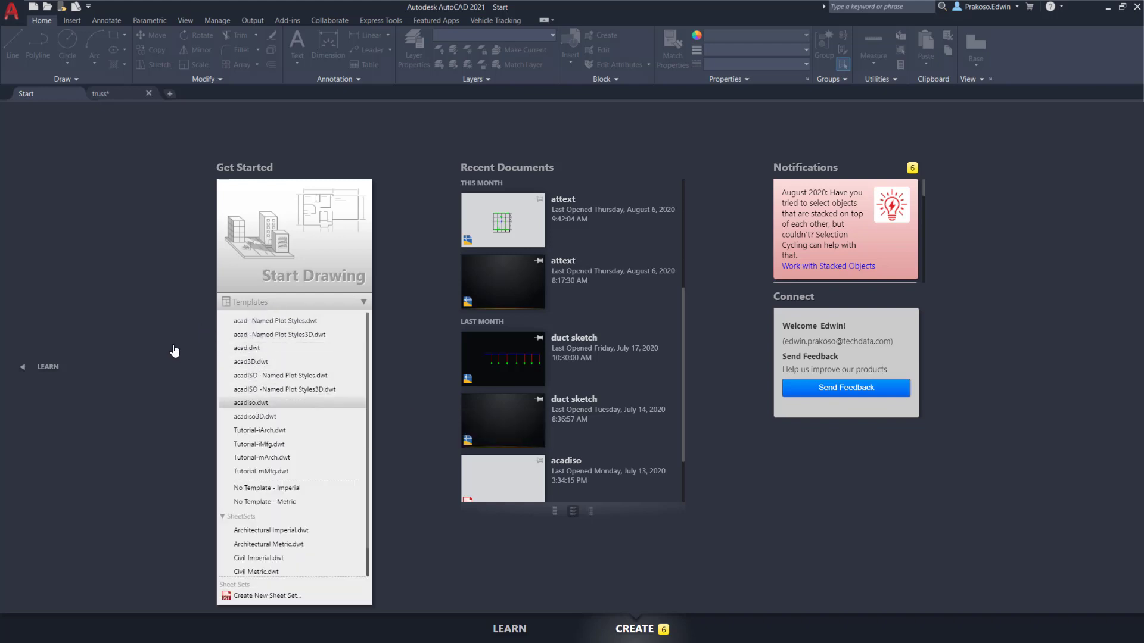
Run UN to check the drawing units
text(UN)
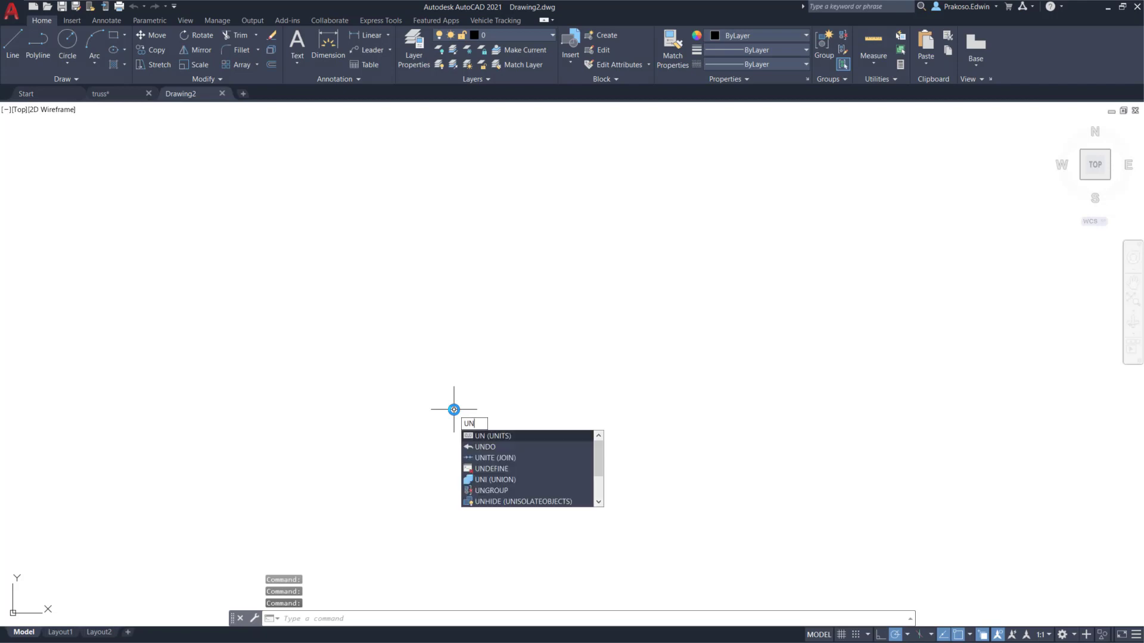
key(Return)
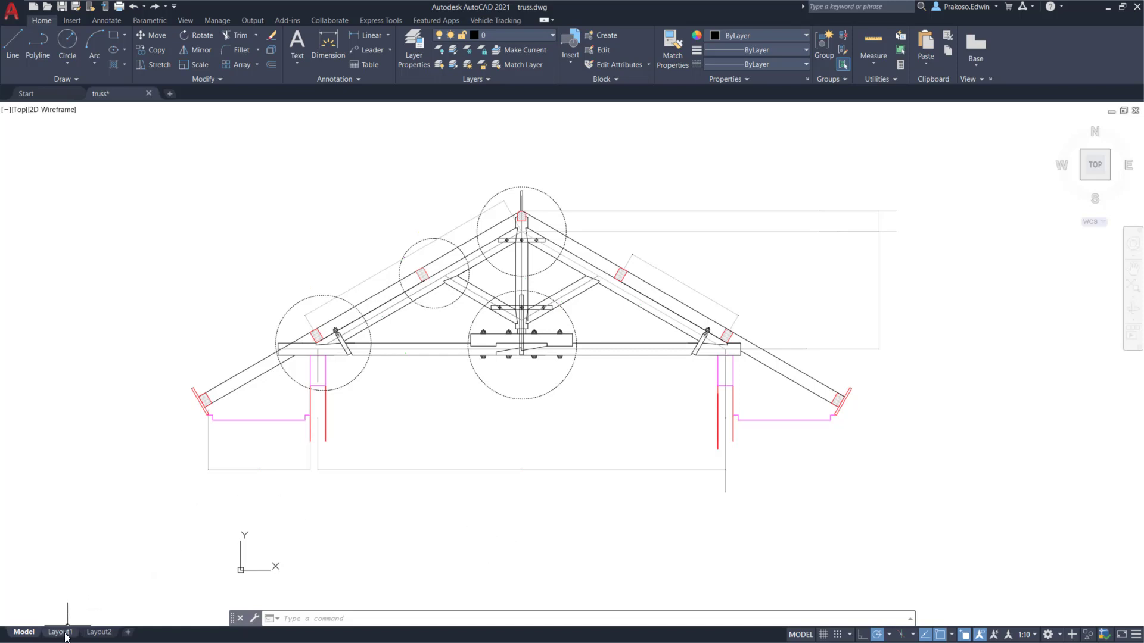
Switch to Layout1 and open its page setup for modification
mouse_move(66, 636)
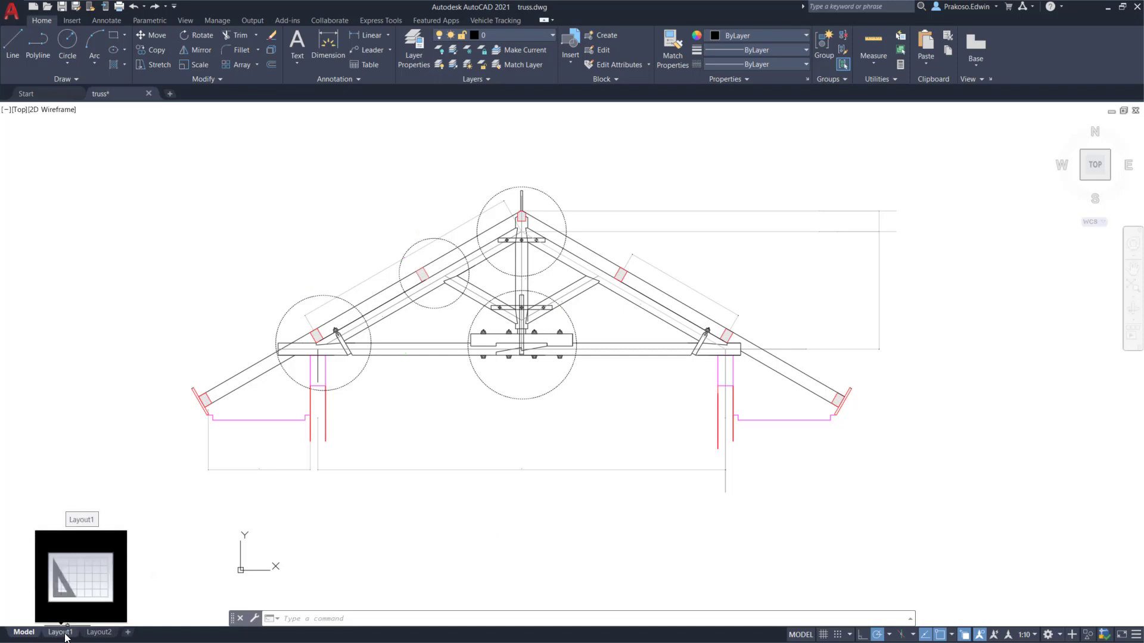
click(66, 634)
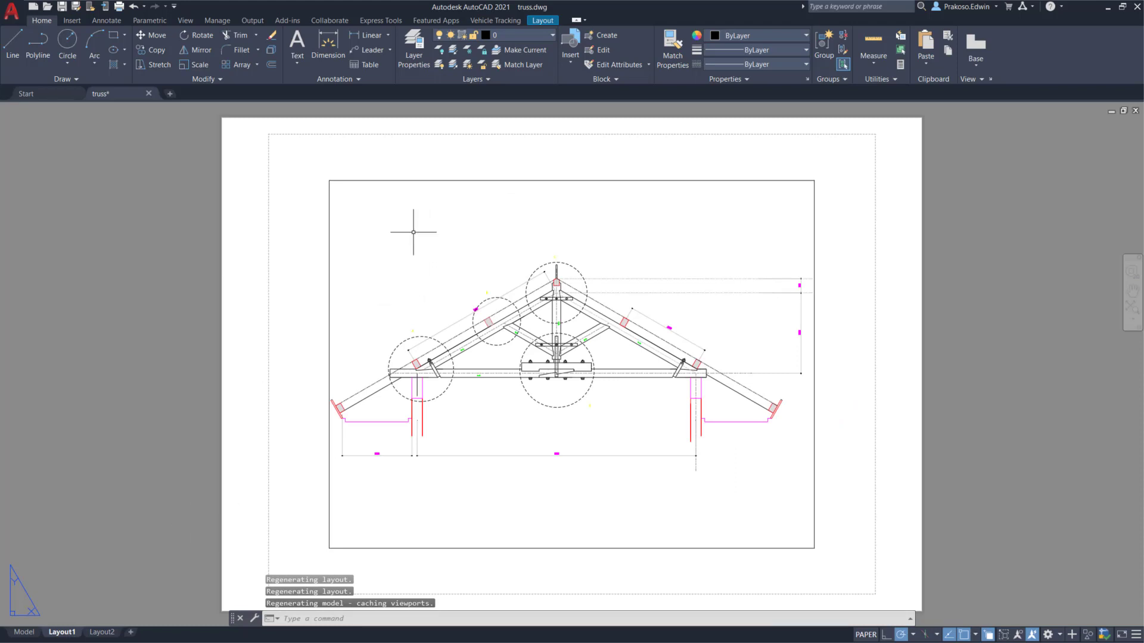
right_click(60, 634)
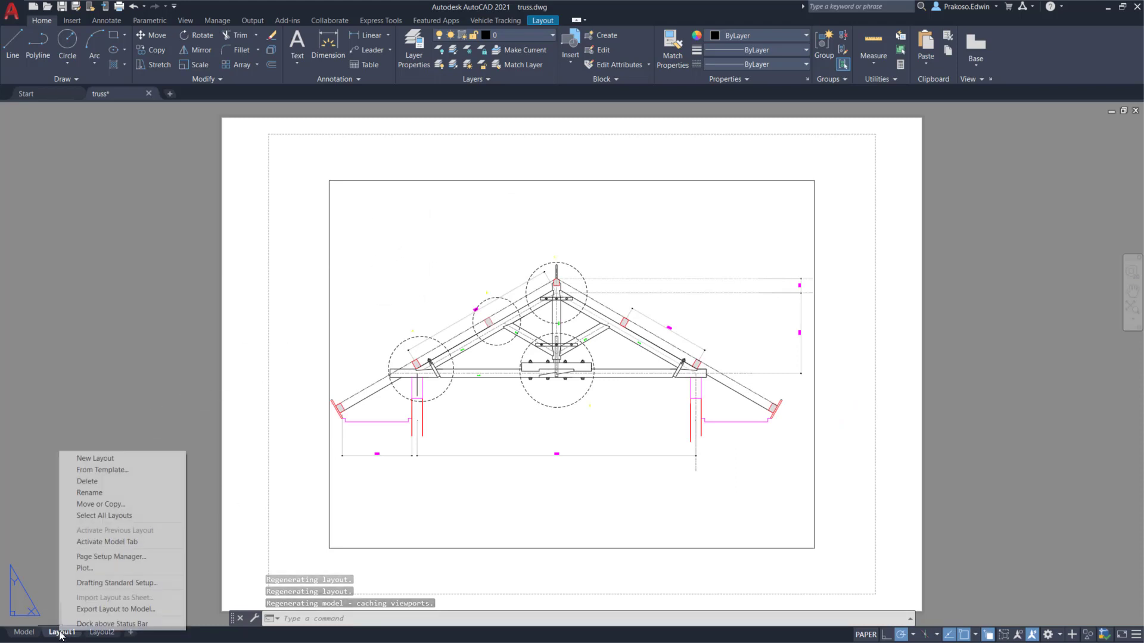
click(123, 557)
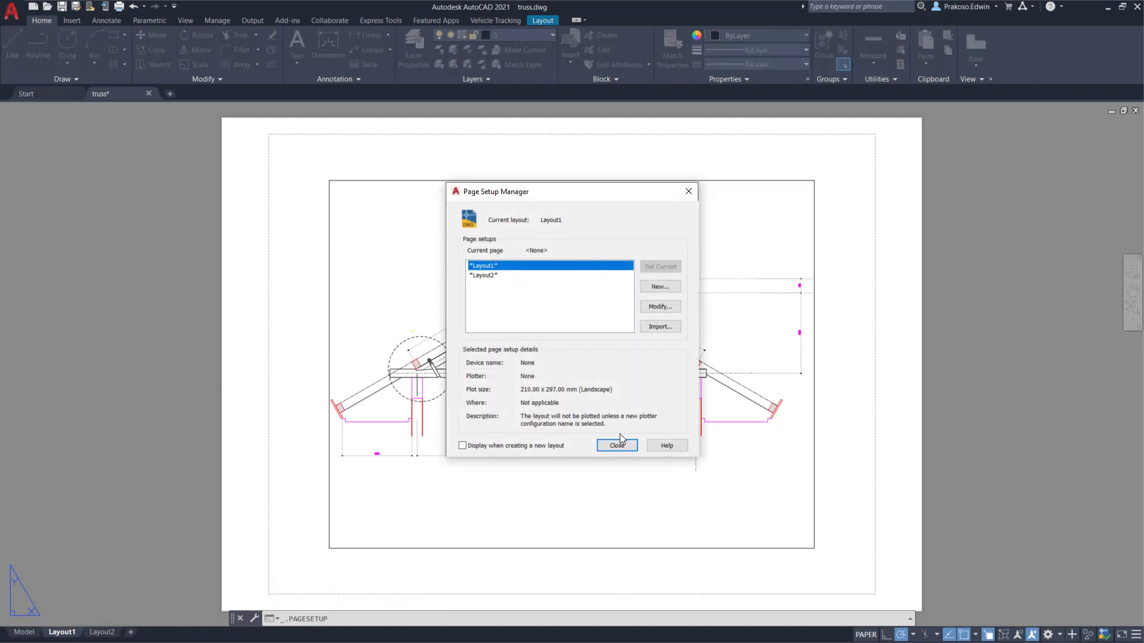
click(659, 308)
Set printer AutoCAD PDF (General Documentation), paper ISO A3 and plot style monochrome.ctb
click(470, 242)
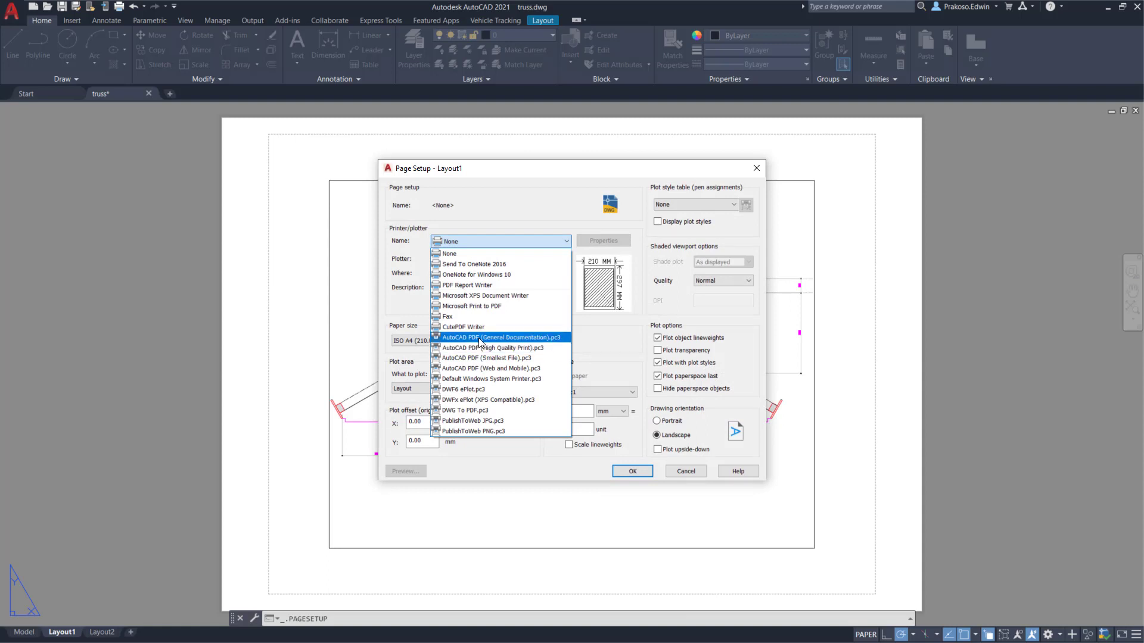
click(477, 338)
click(473, 341)
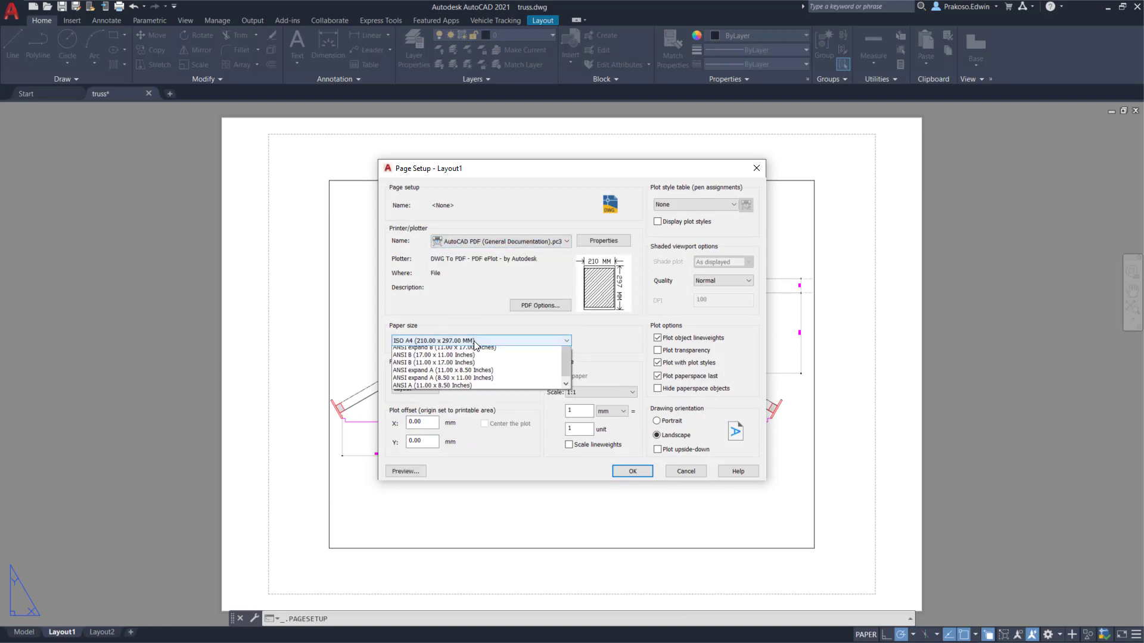
scroll(456, 408, up, 2)
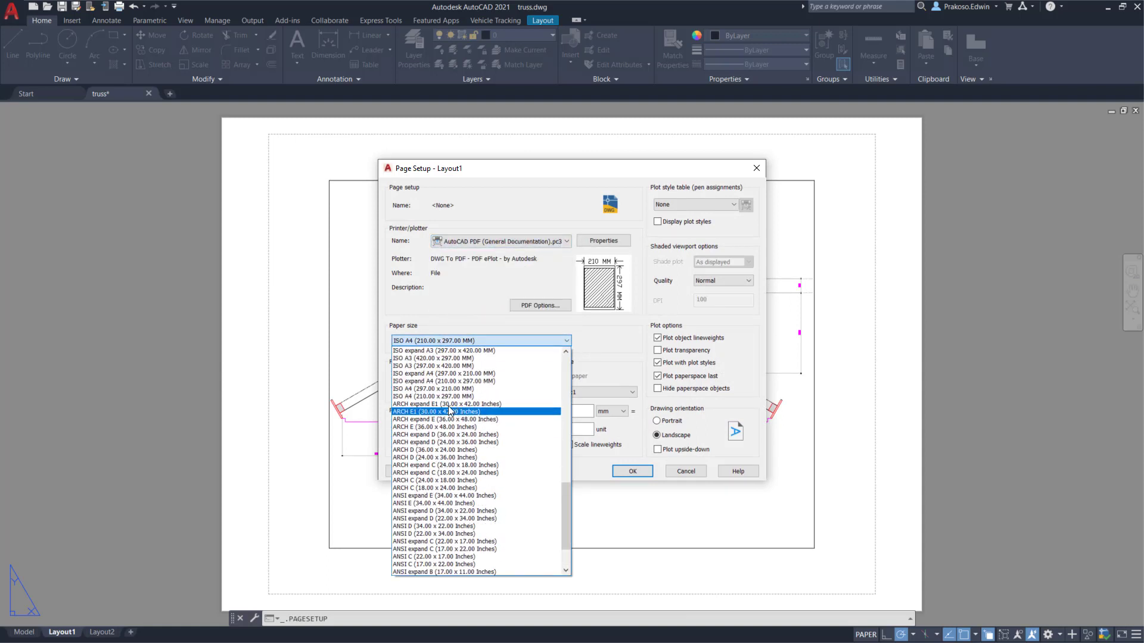
click(452, 359)
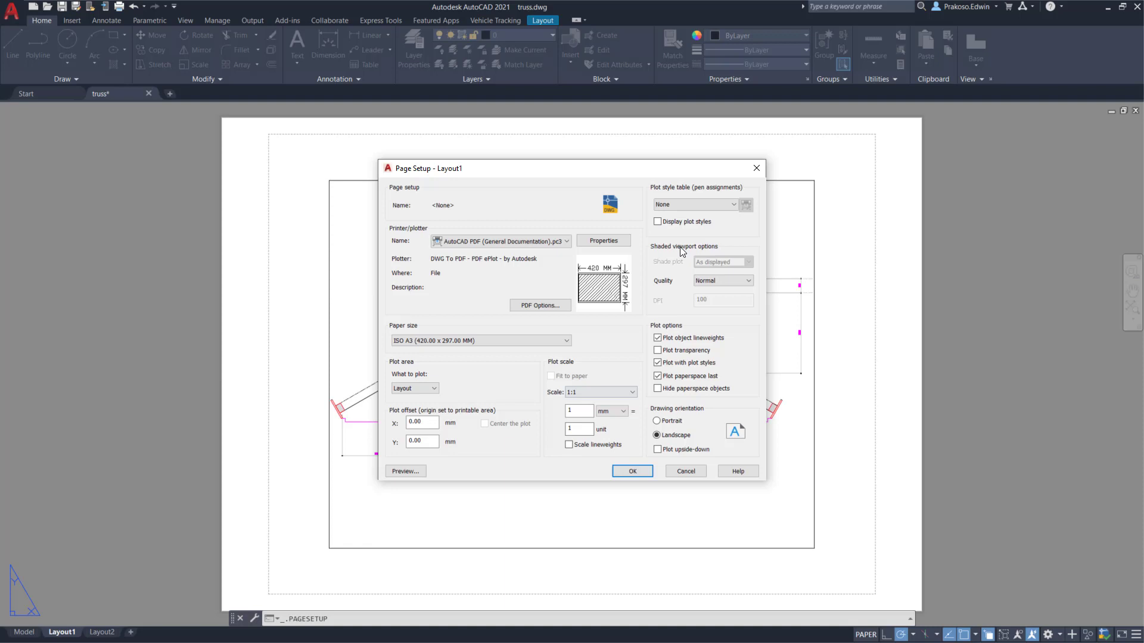
click(695, 206)
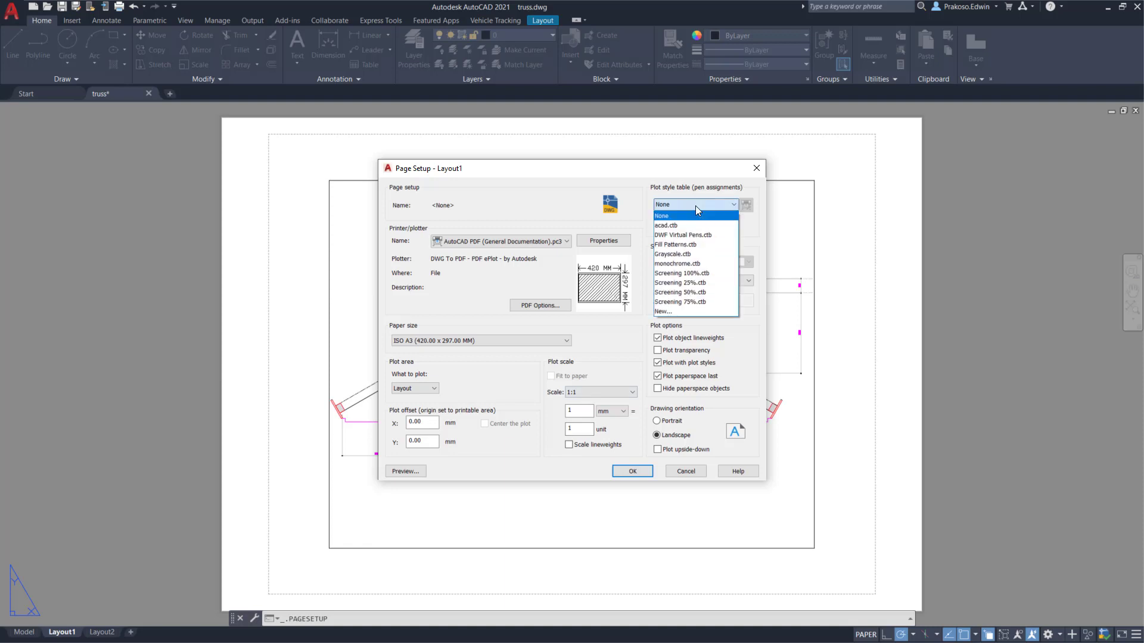
click(690, 265)
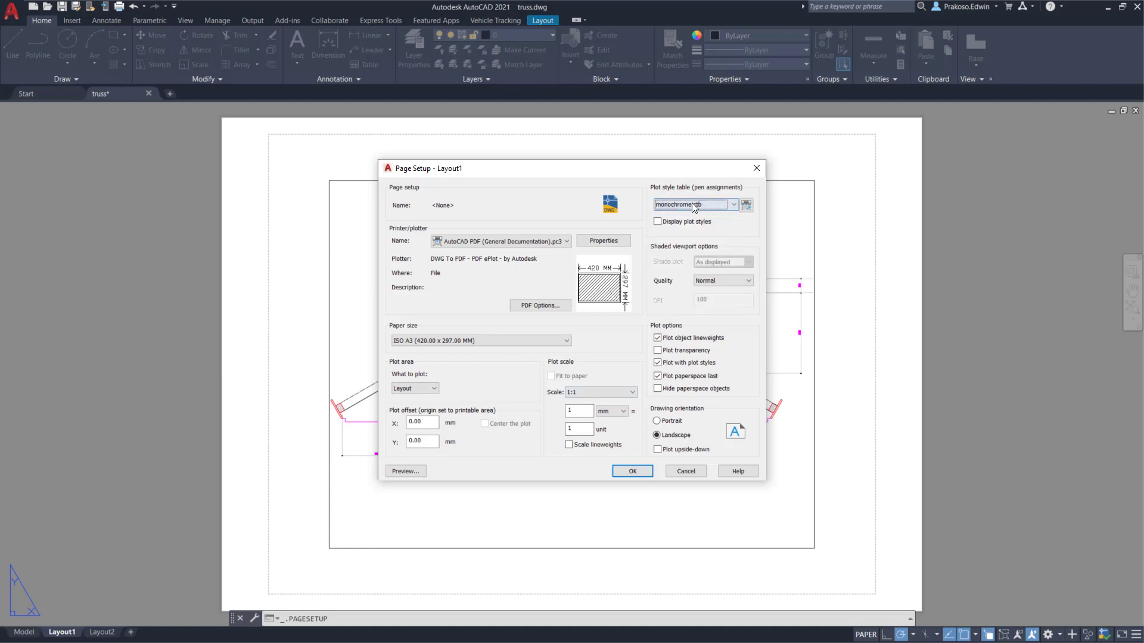
click(625, 472)
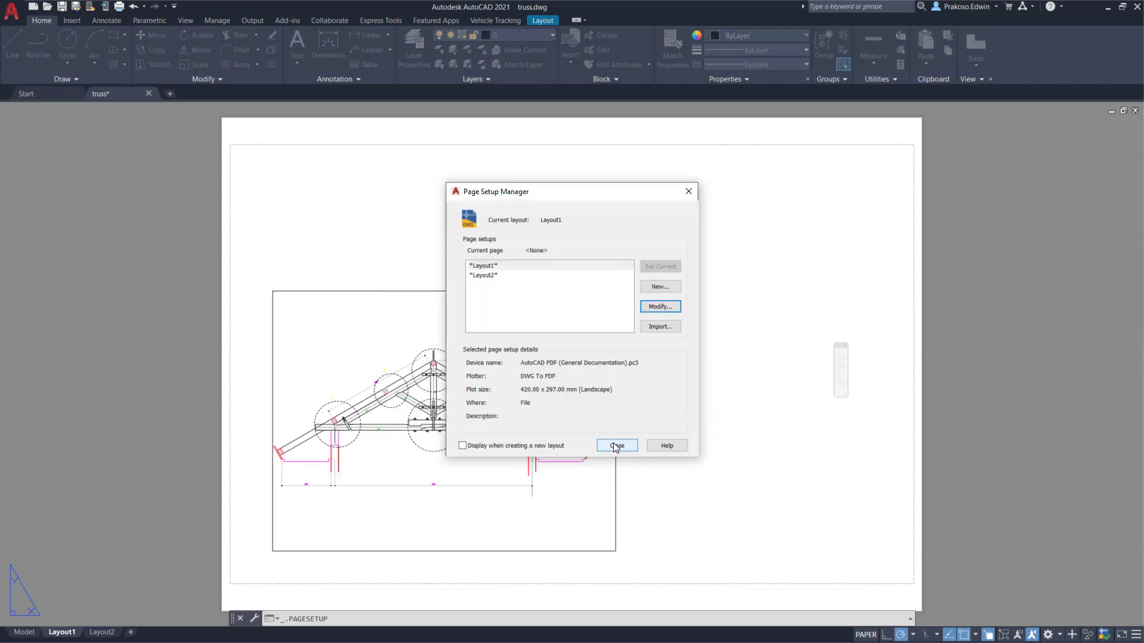
click(617, 445)
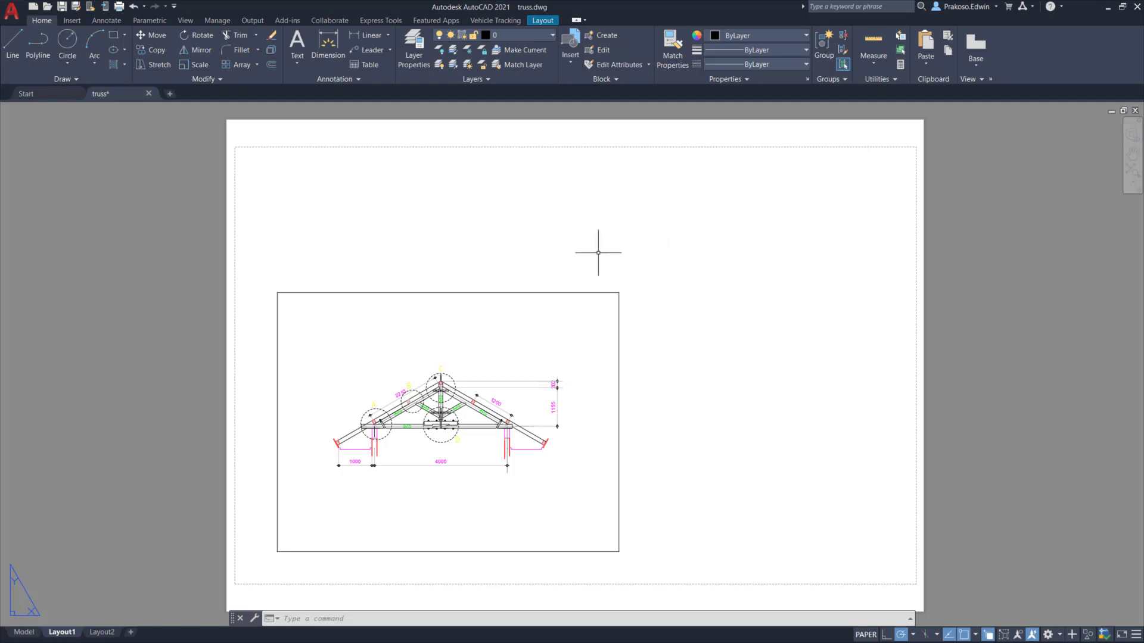
Use INSERT to place the titleblock a3 block at insertion point #0,0
text(INSERT)
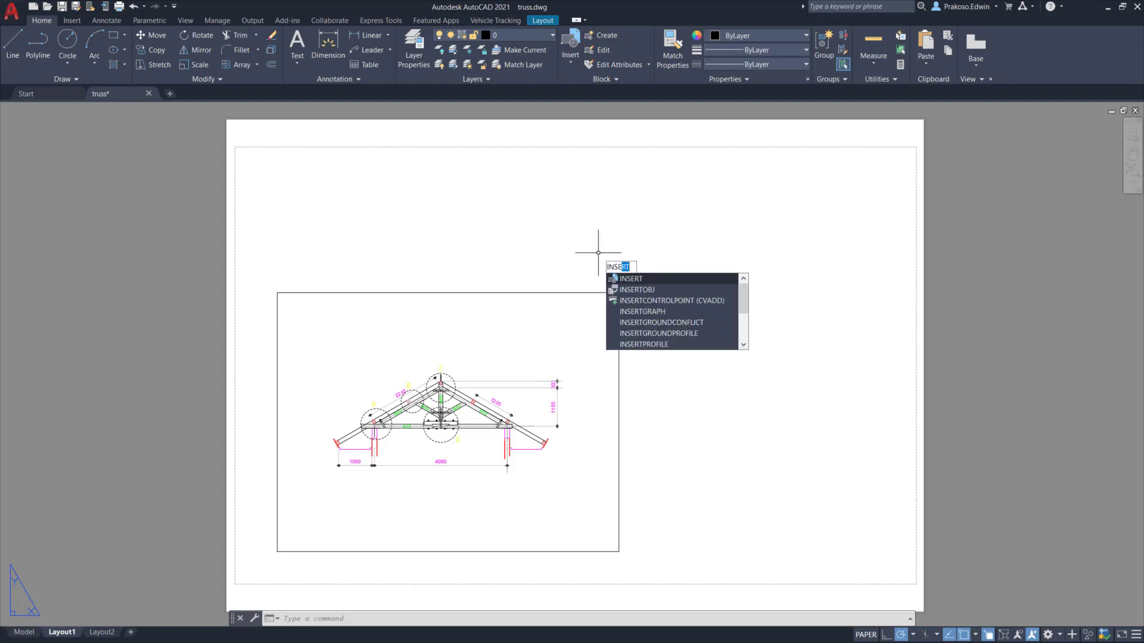
key(Return)
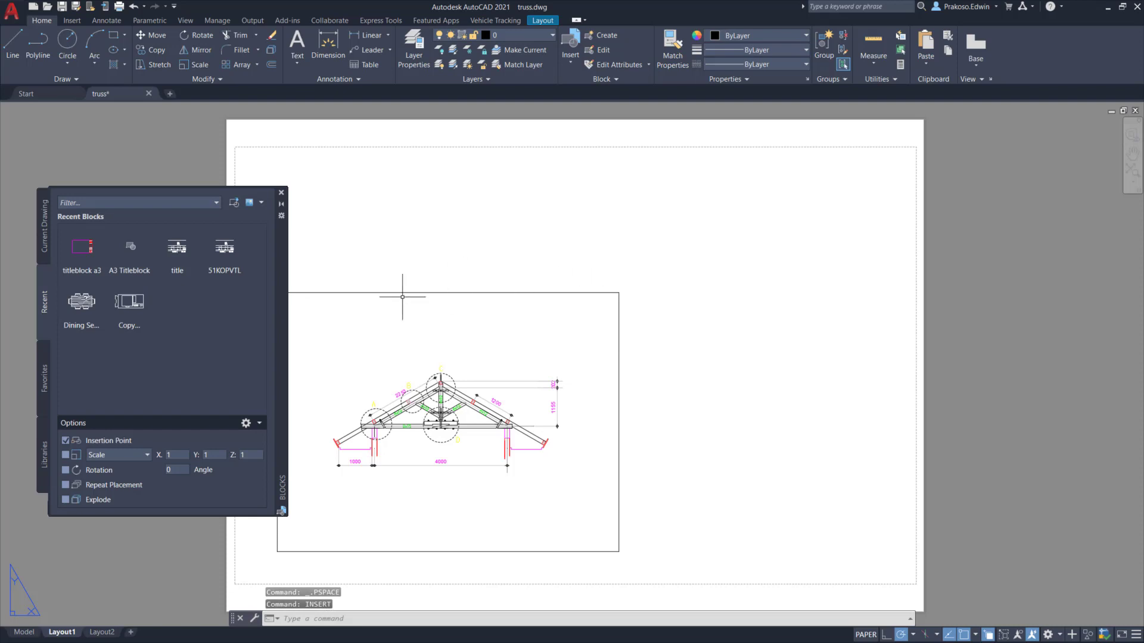
mouse_move(83, 253)
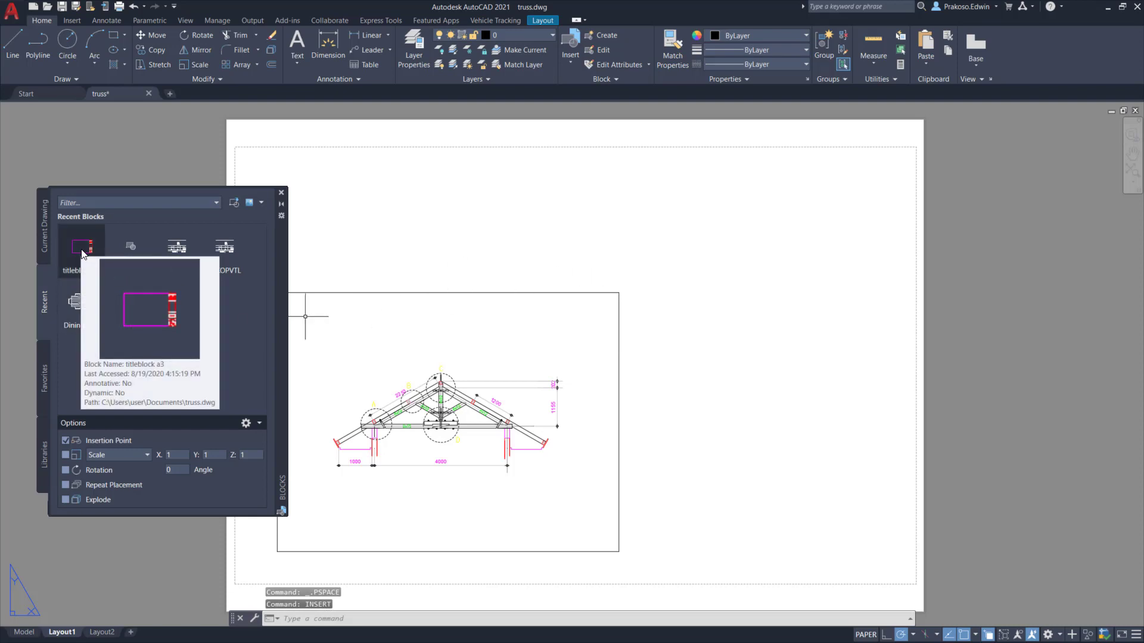
click(82, 251)
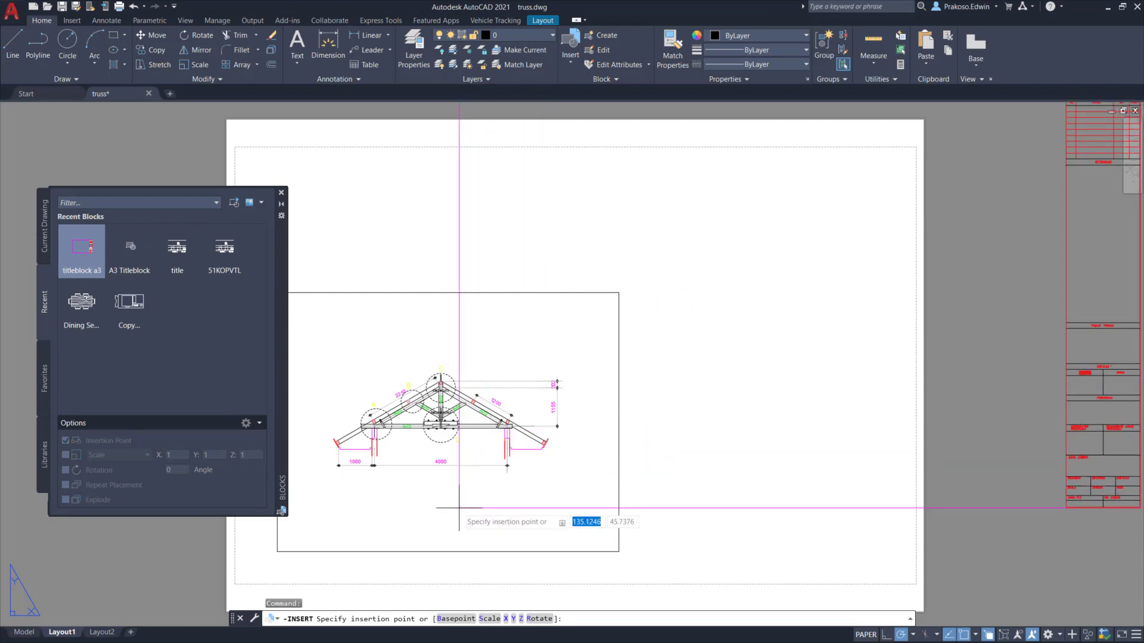
text(#)
text(0)
key(Tab)
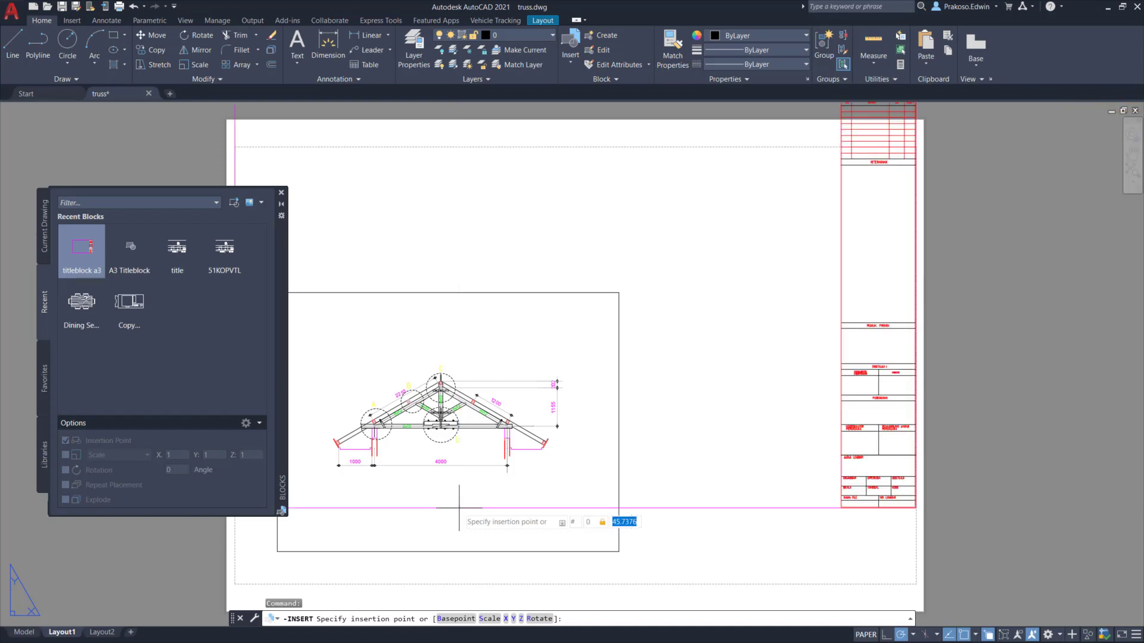
text(0)
key(Return)
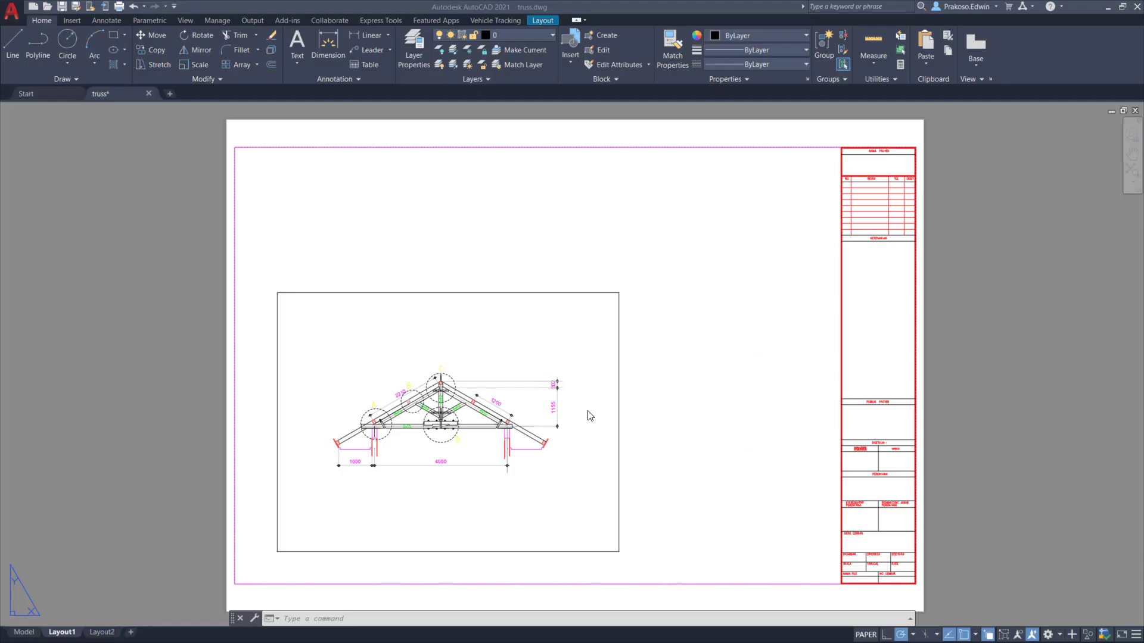
click(590, 413)
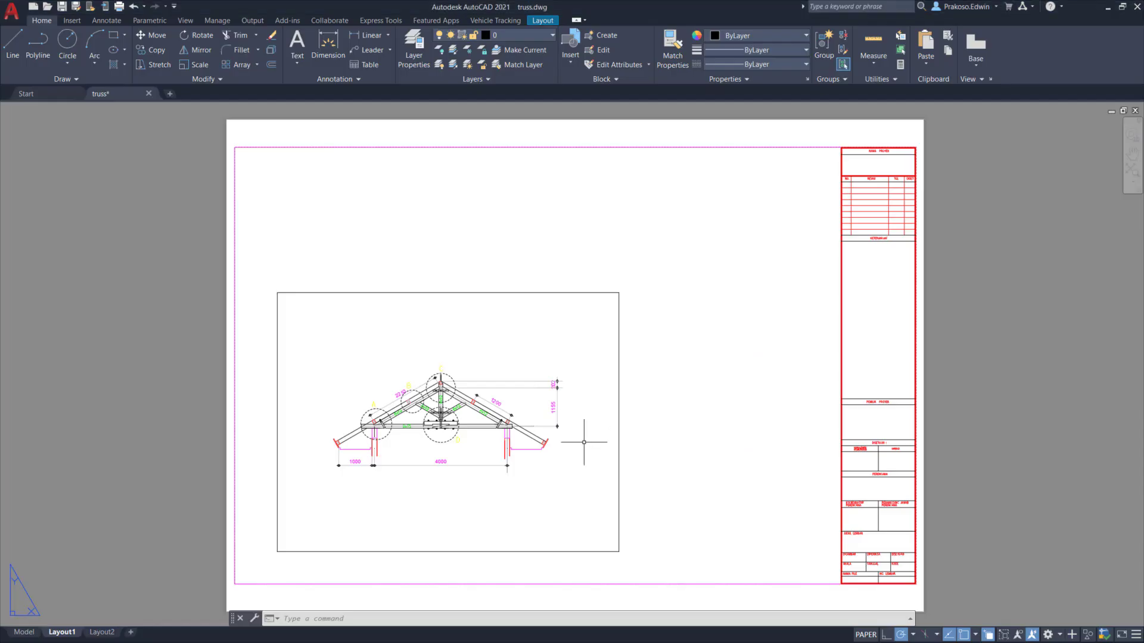
click(457, 291)
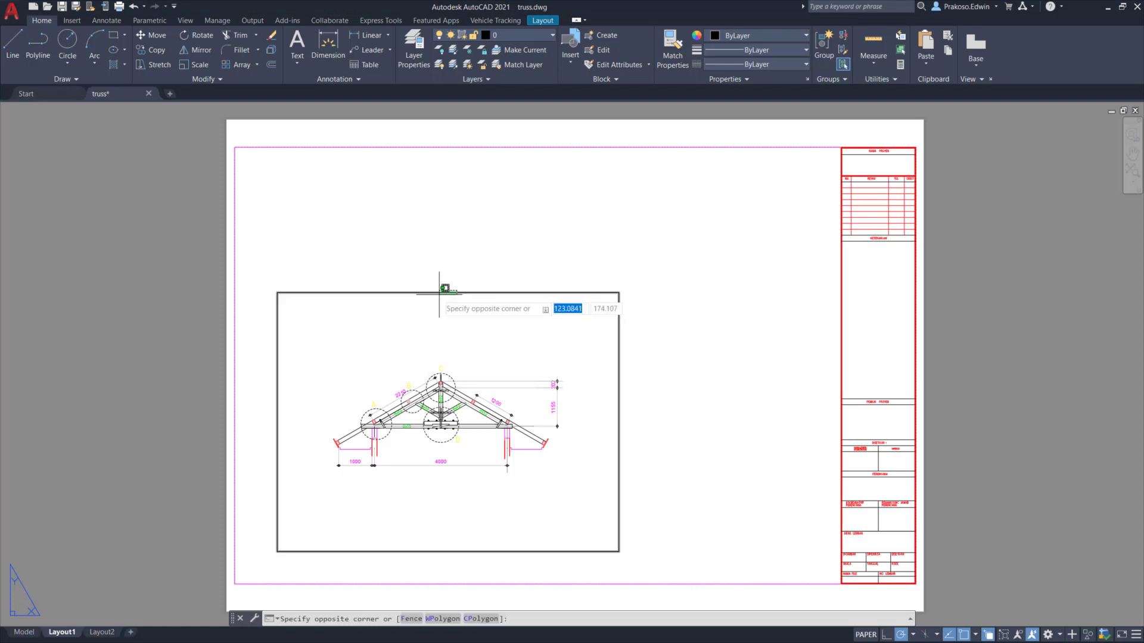
click(447, 289)
click(1008, 635)
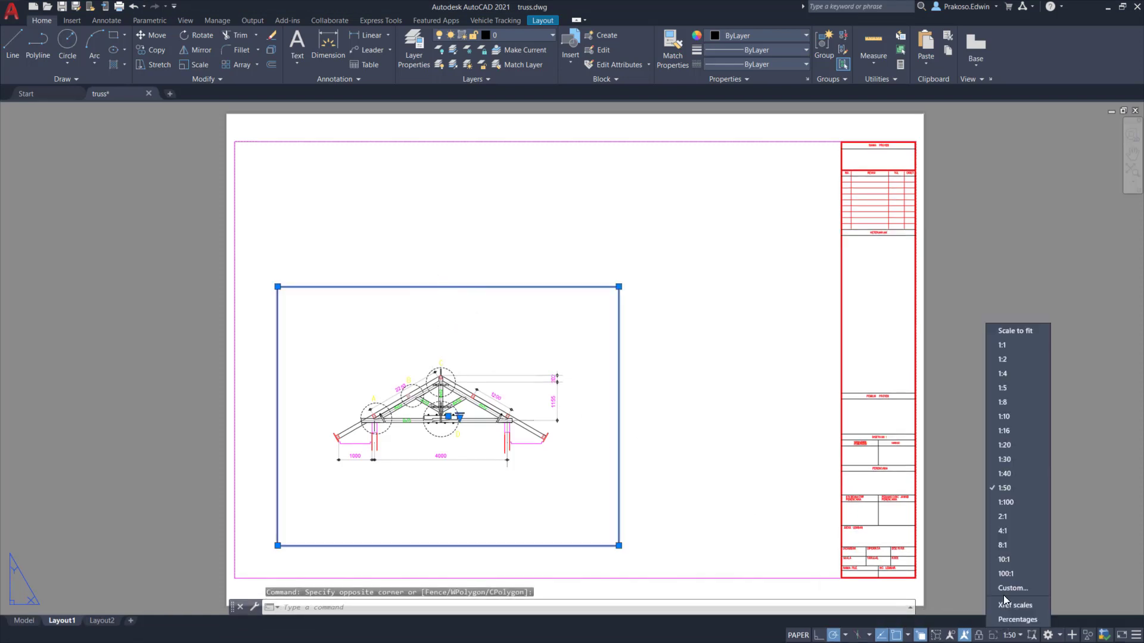
click(1003, 490)
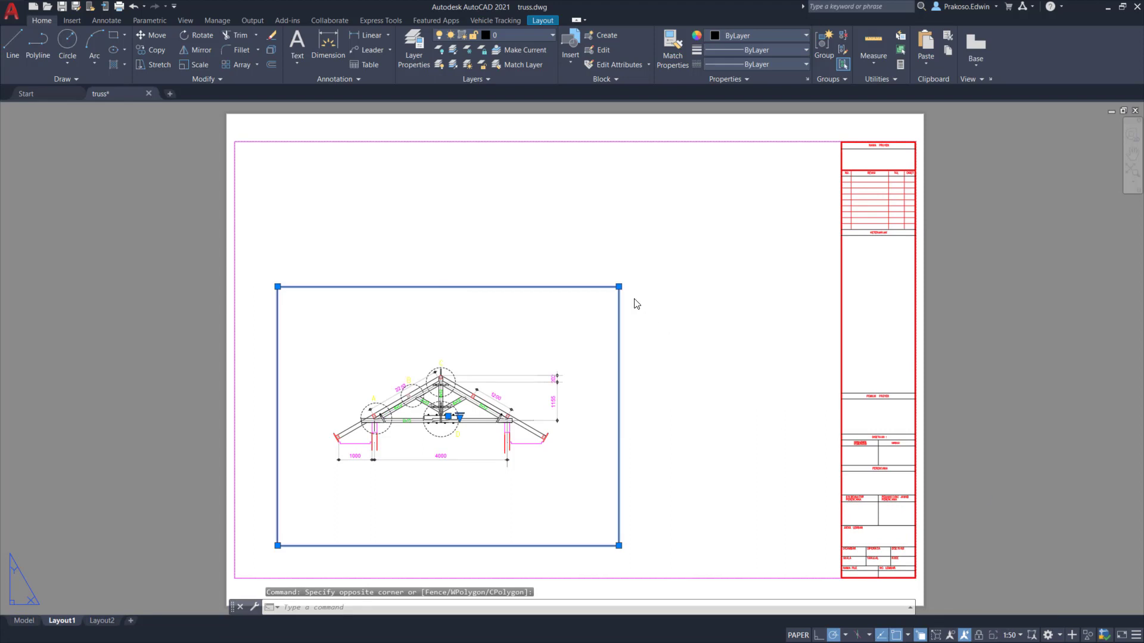
Shrink the truss viewport by pulling its top-right and bottom-left grips inward
click(619, 287)
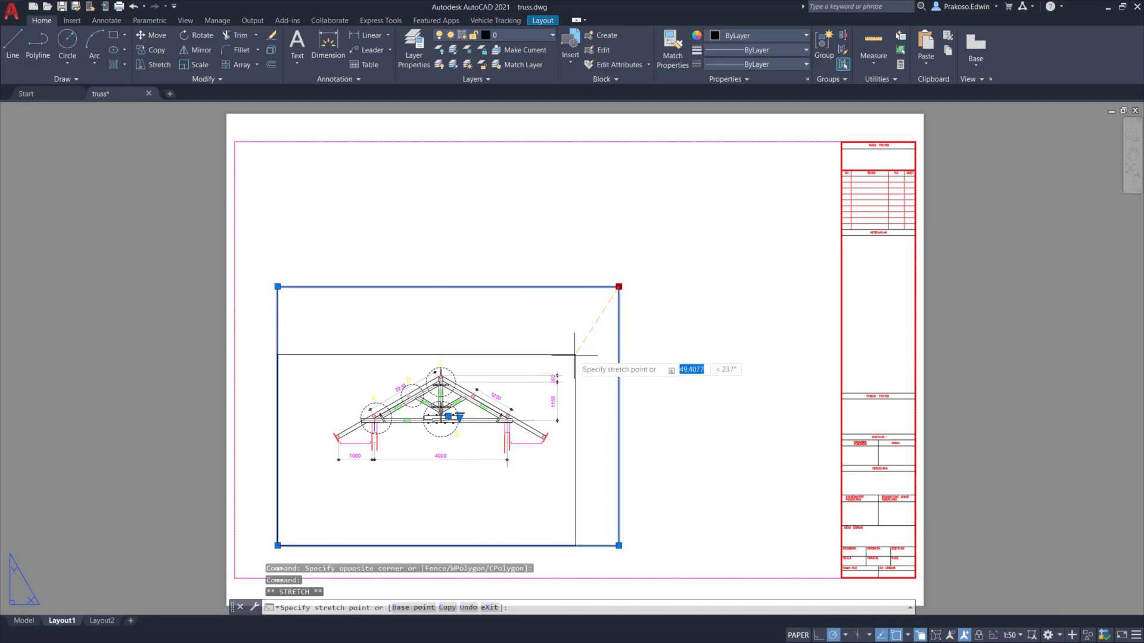
click(571, 359)
click(278, 546)
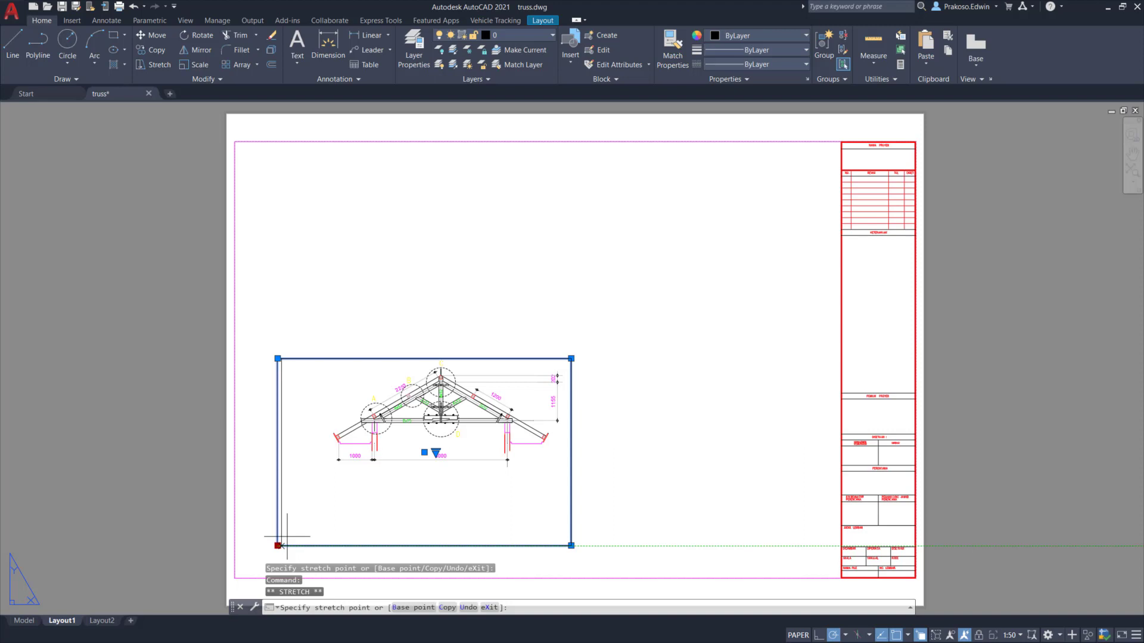
click(327, 475)
Move the resized viewport to the sheet's bottom-left corner
text(m)
key(Return)
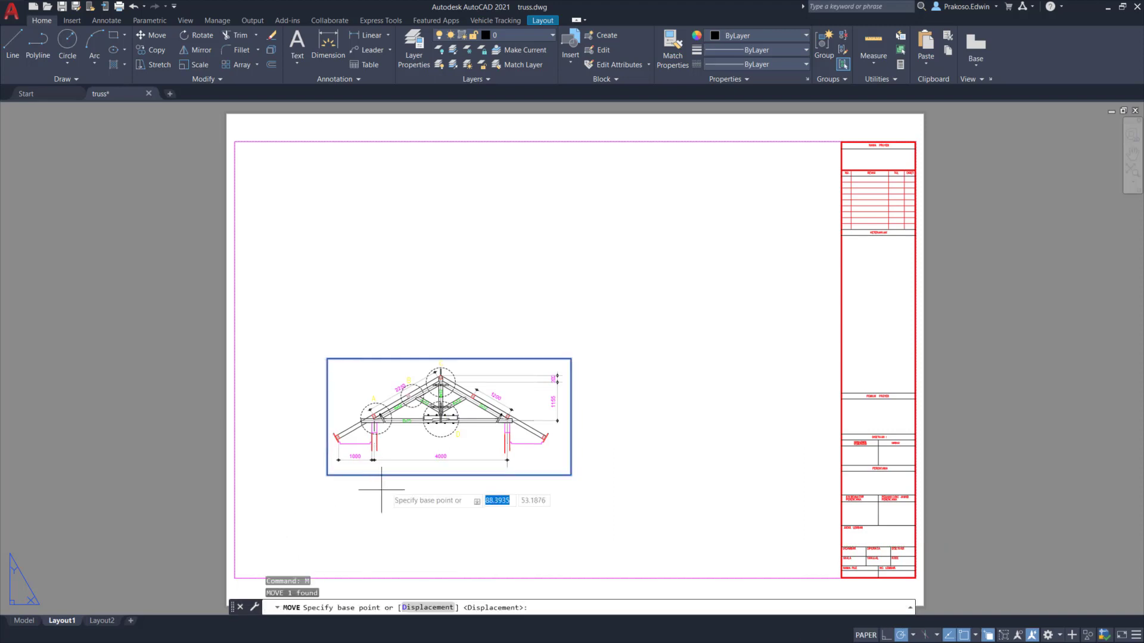
click(456, 420)
click(379, 507)
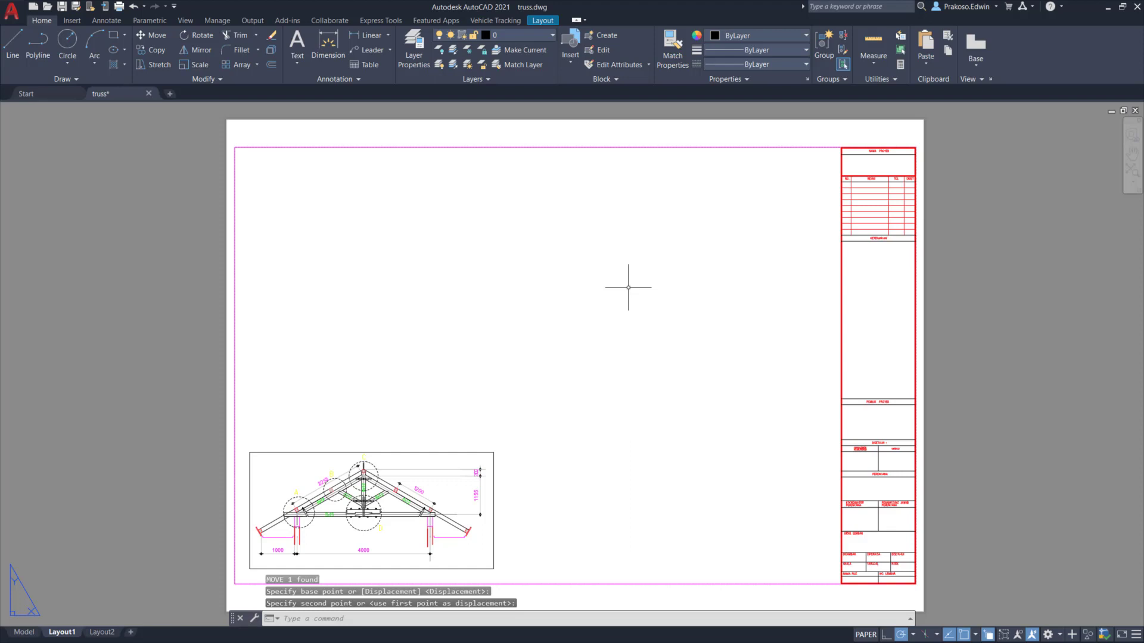
Draw a circle above the truss view and nudge it slightly up and right
text(c)
key(Return)
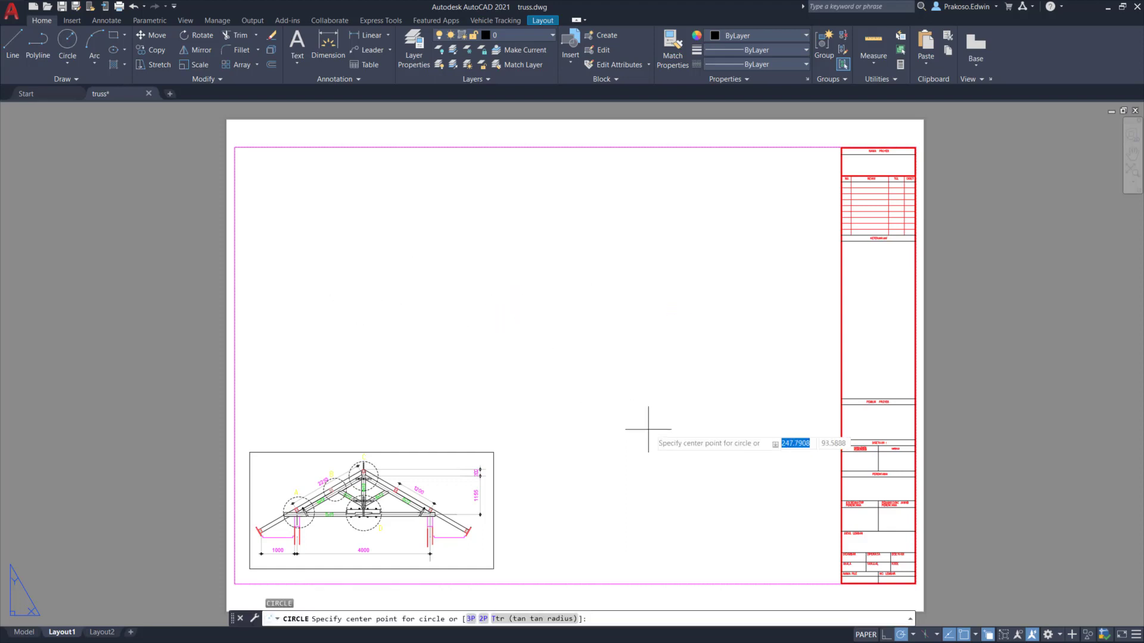
click(489, 403)
click(505, 340)
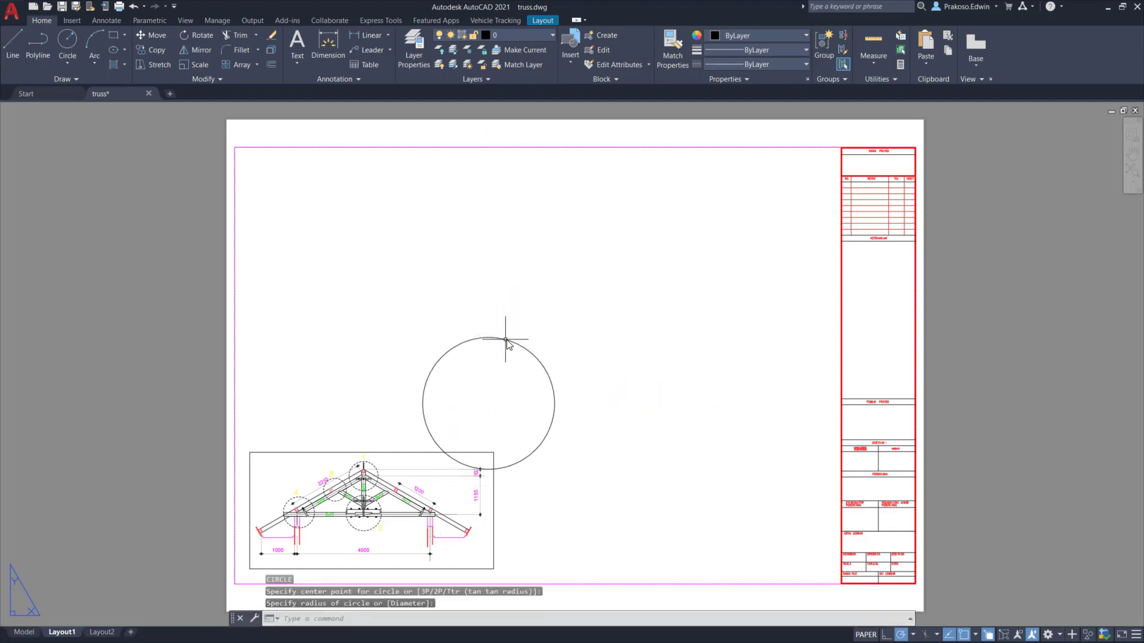
click(519, 346)
text(m)
key(Return)
click(506, 374)
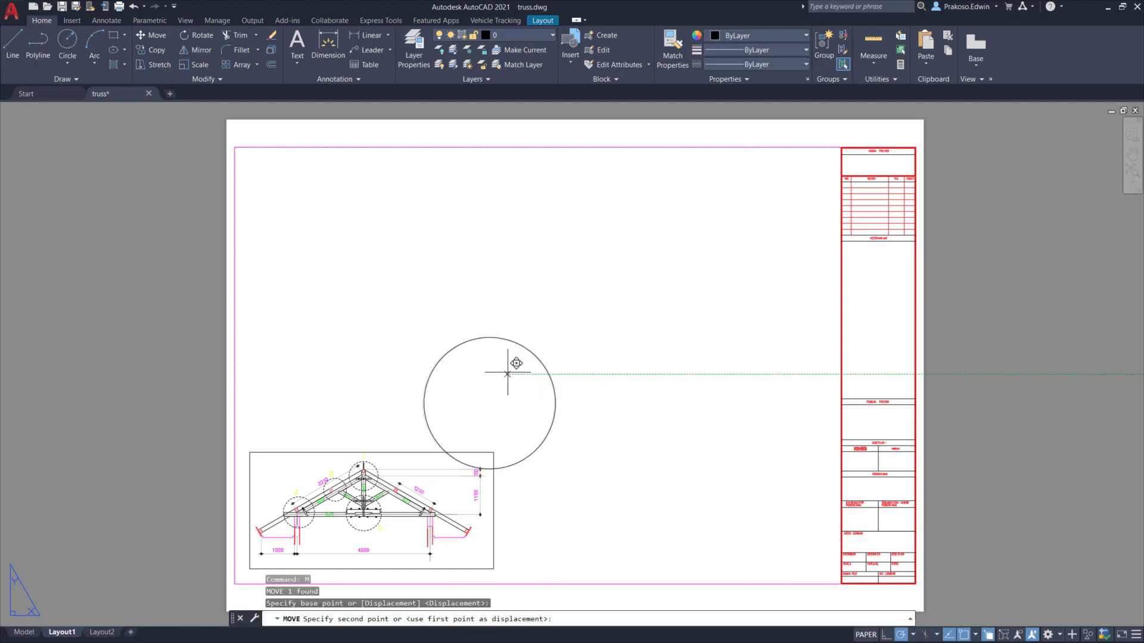
click(512, 350)
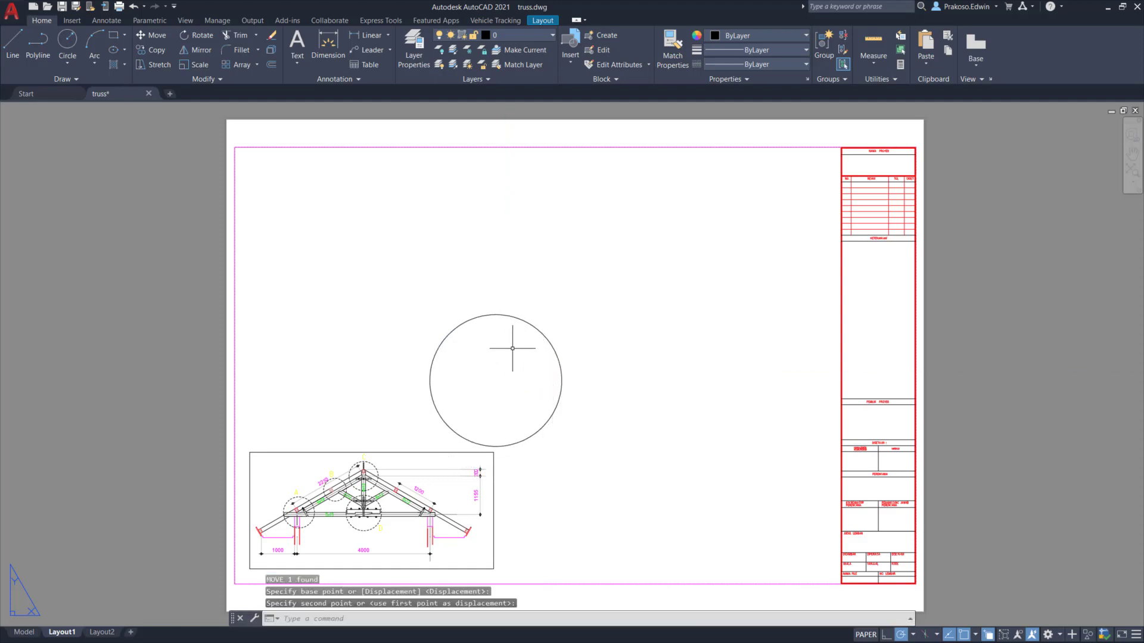
Convert the circle into a circular viewport with MVIEW Object
text(MV)
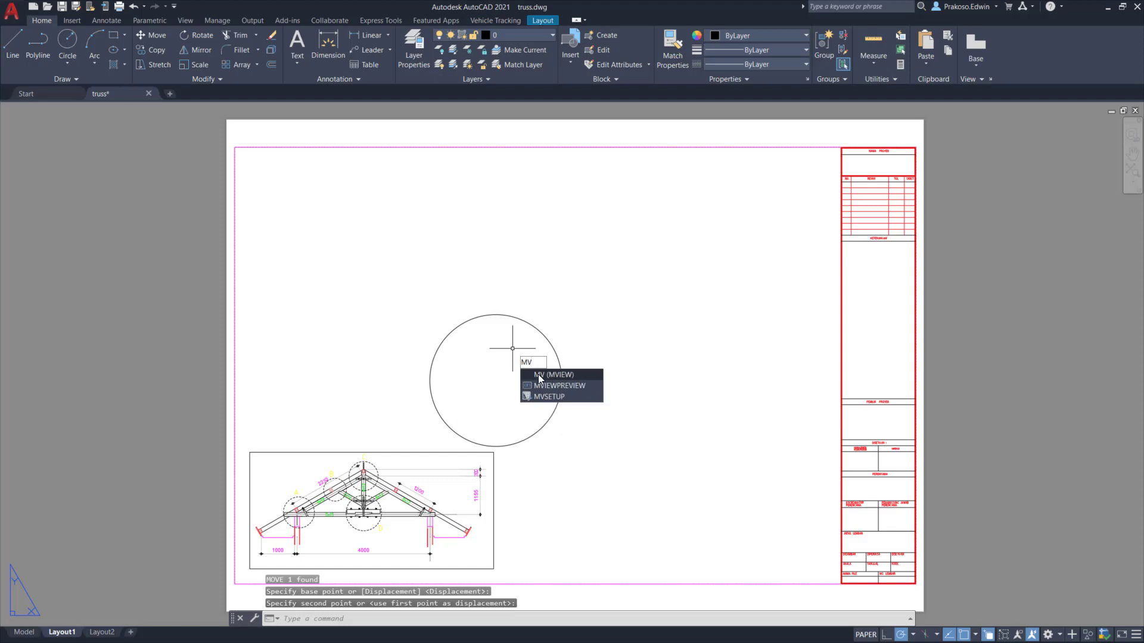
click(540, 376)
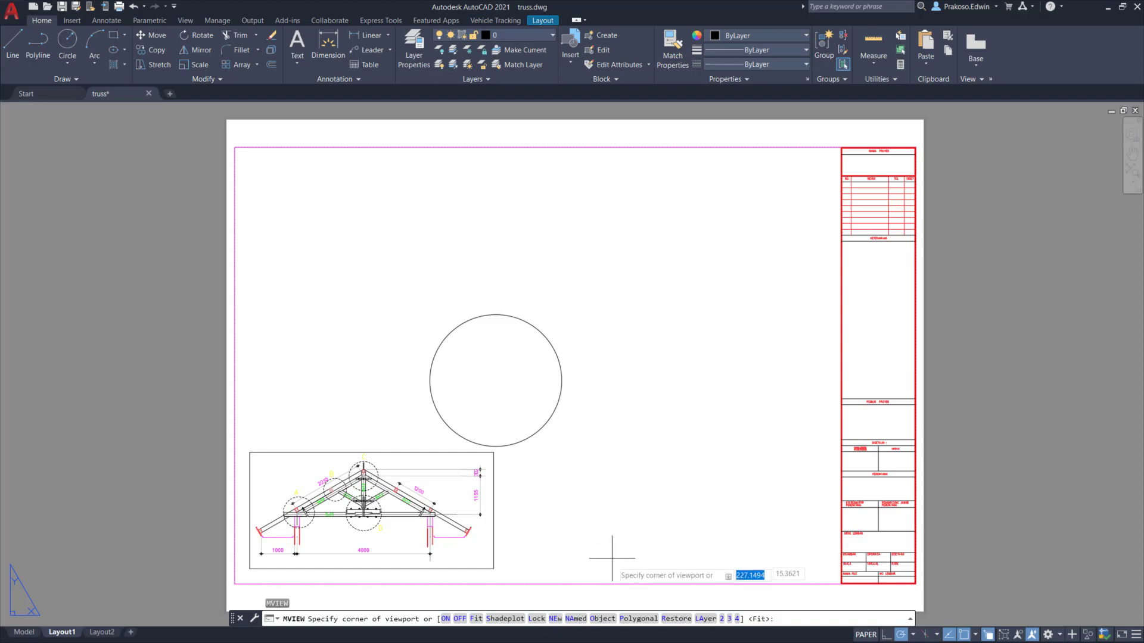
click(602, 619)
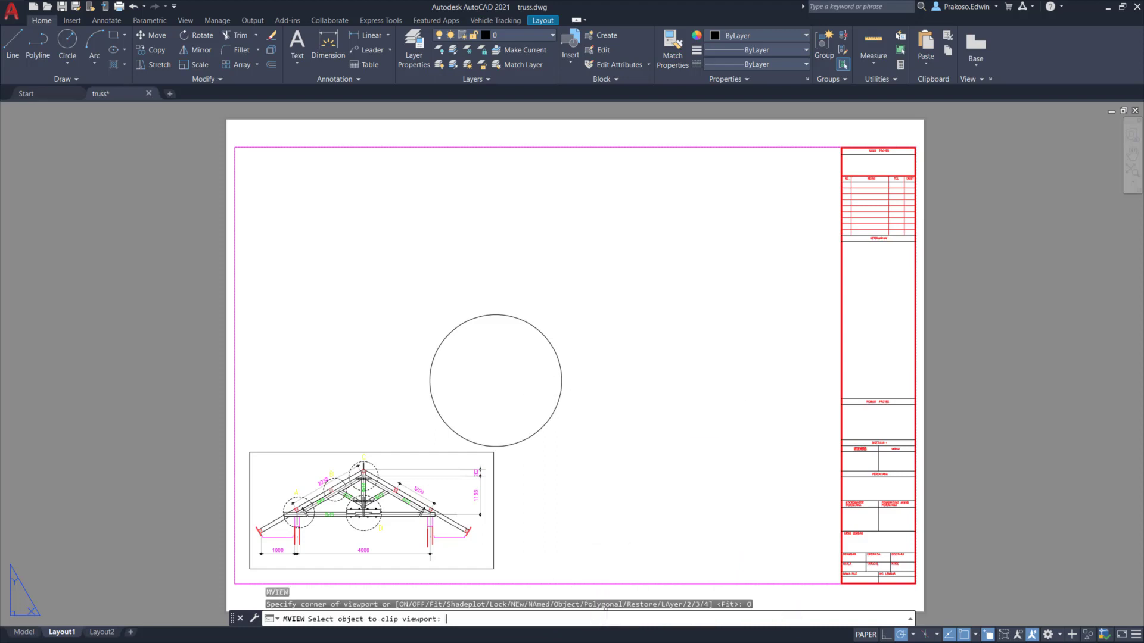
click(535, 433)
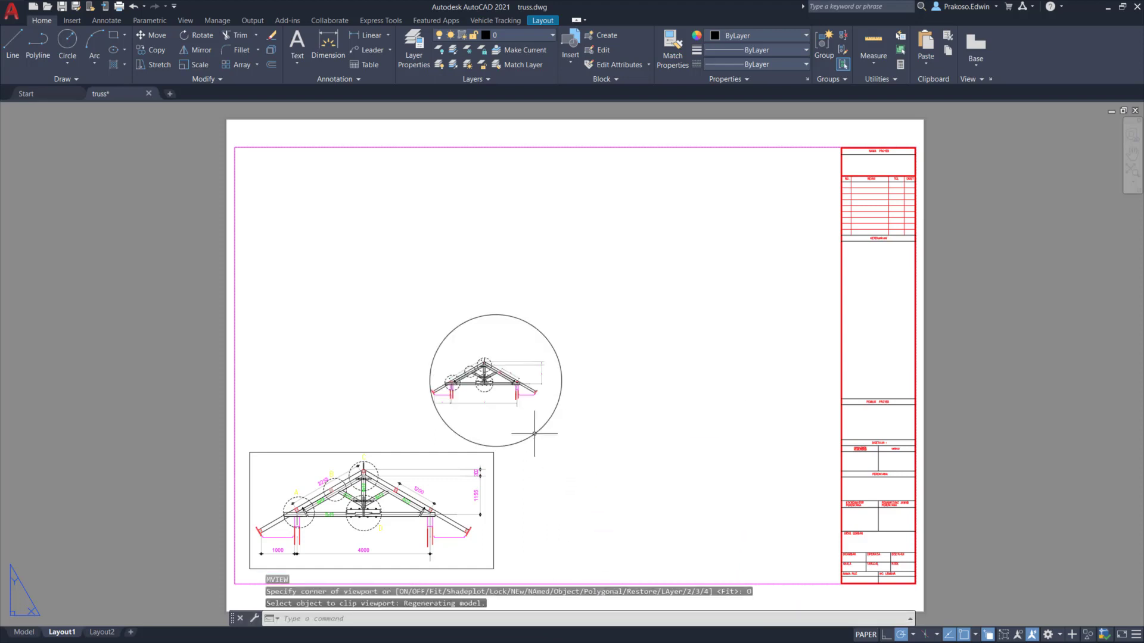
click(534, 434)
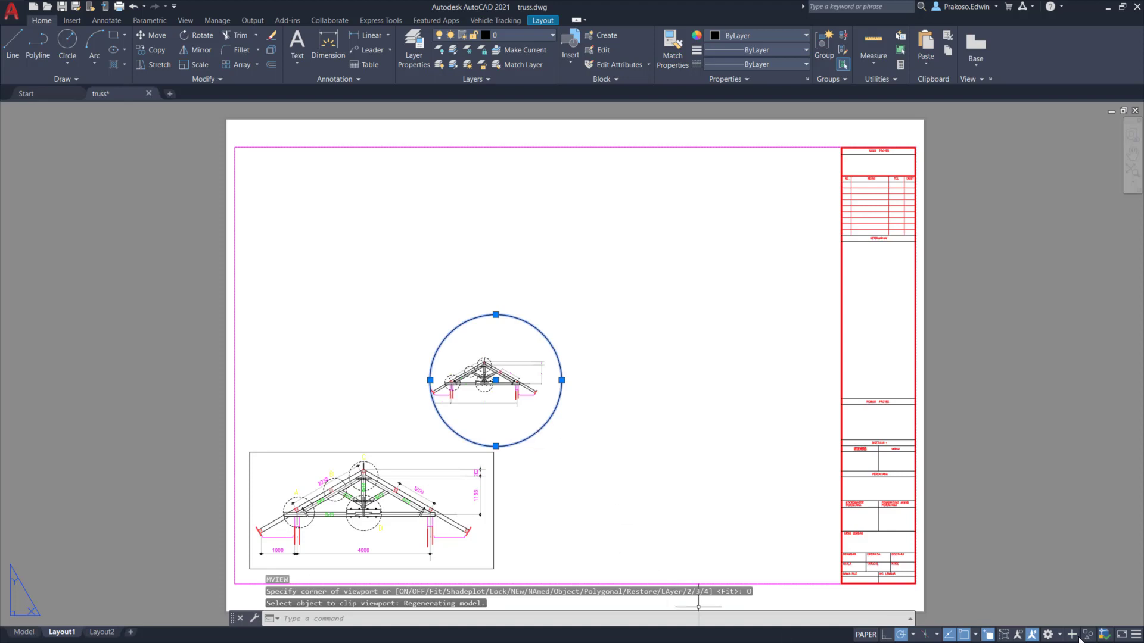
Set the circular viewport's scale to 1:10 and pan to centre the bolted joint
double_click(545, 417)
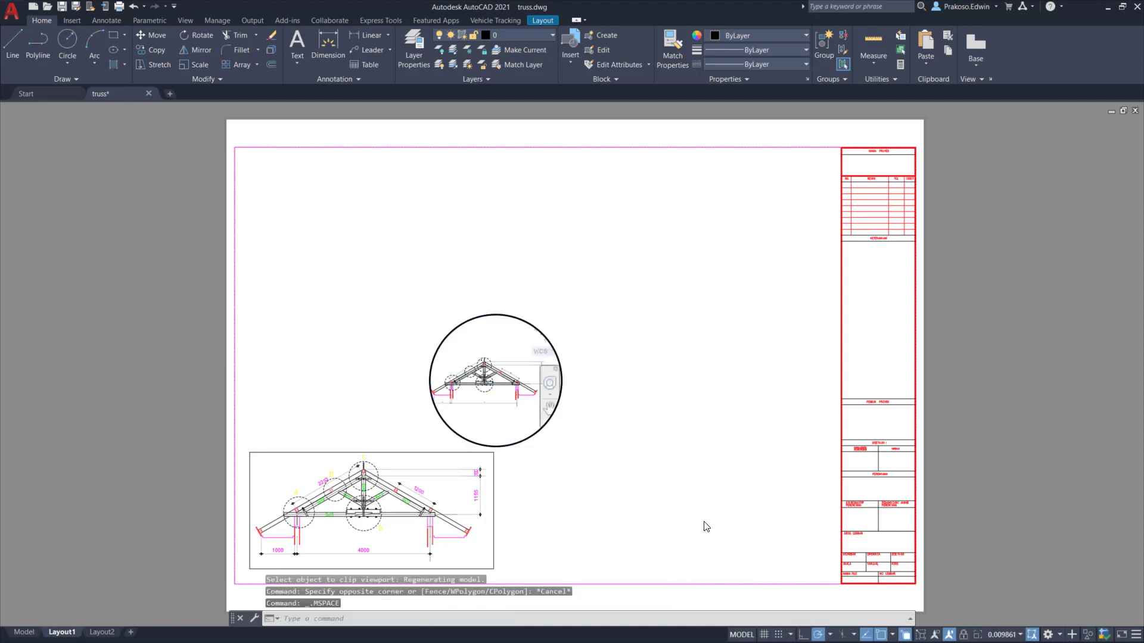
click(1004, 635)
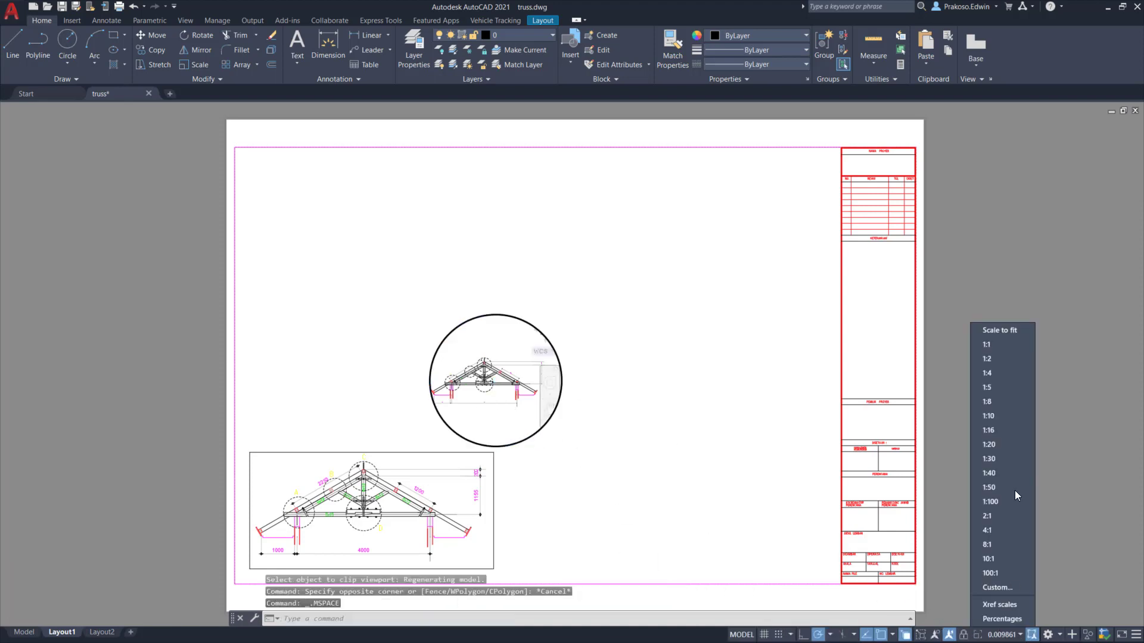
click(996, 417)
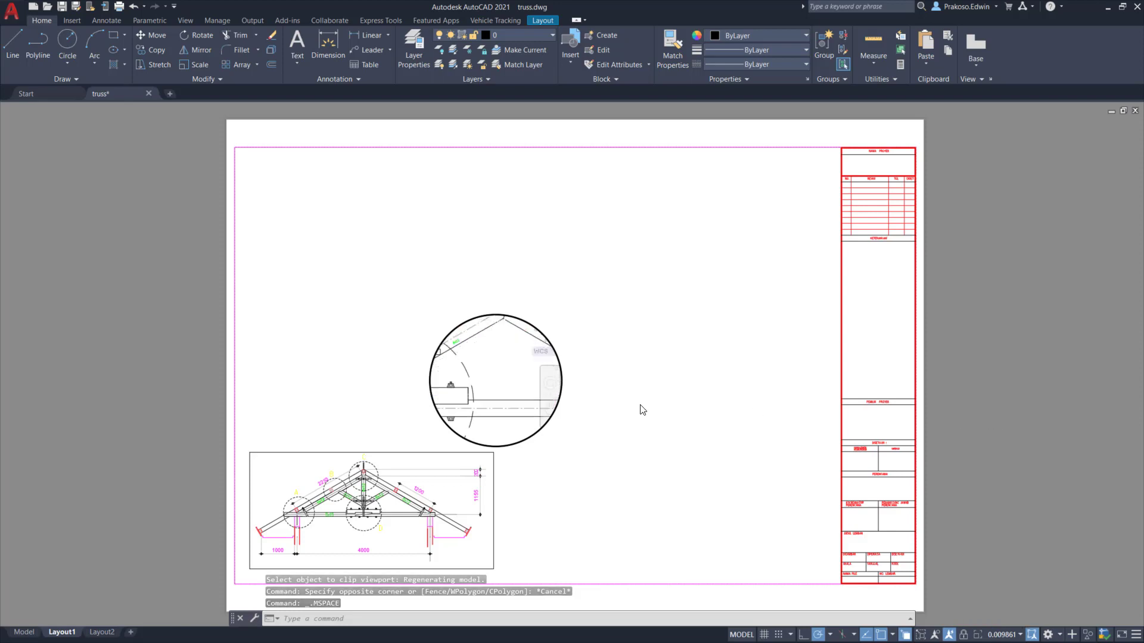
middle_drag(463, 391, 567, 393)
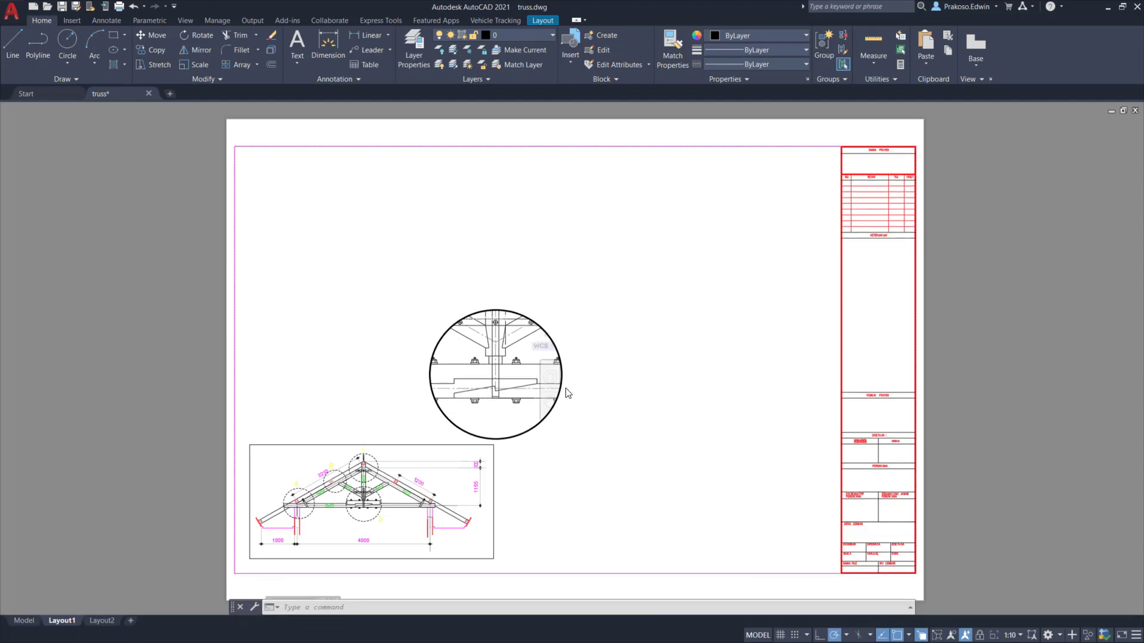
double_click(586, 432)
Enlarge the circular viewport by dragging its top grip upward twice
click(527, 362)
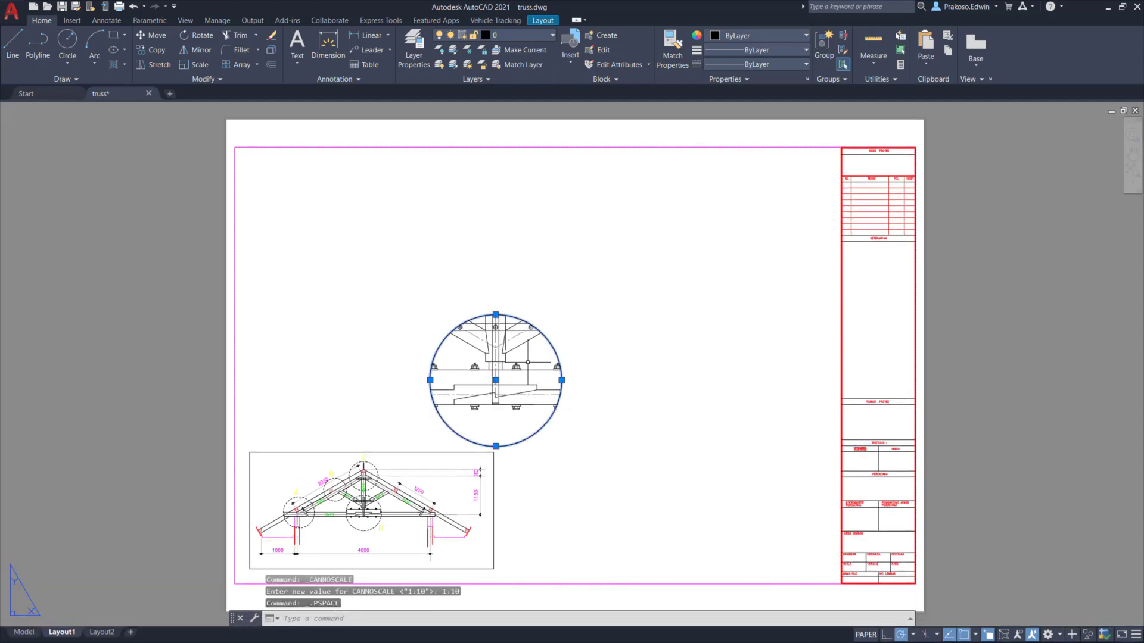
click(496, 314)
click(496, 304)
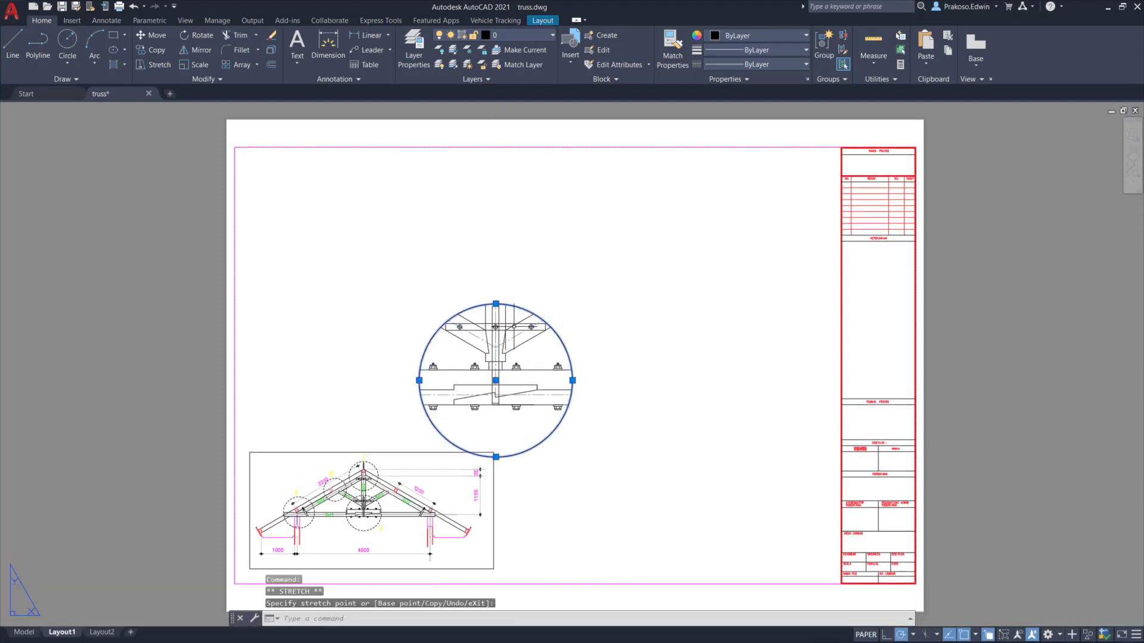
click(496, 304)
click(495, 298)
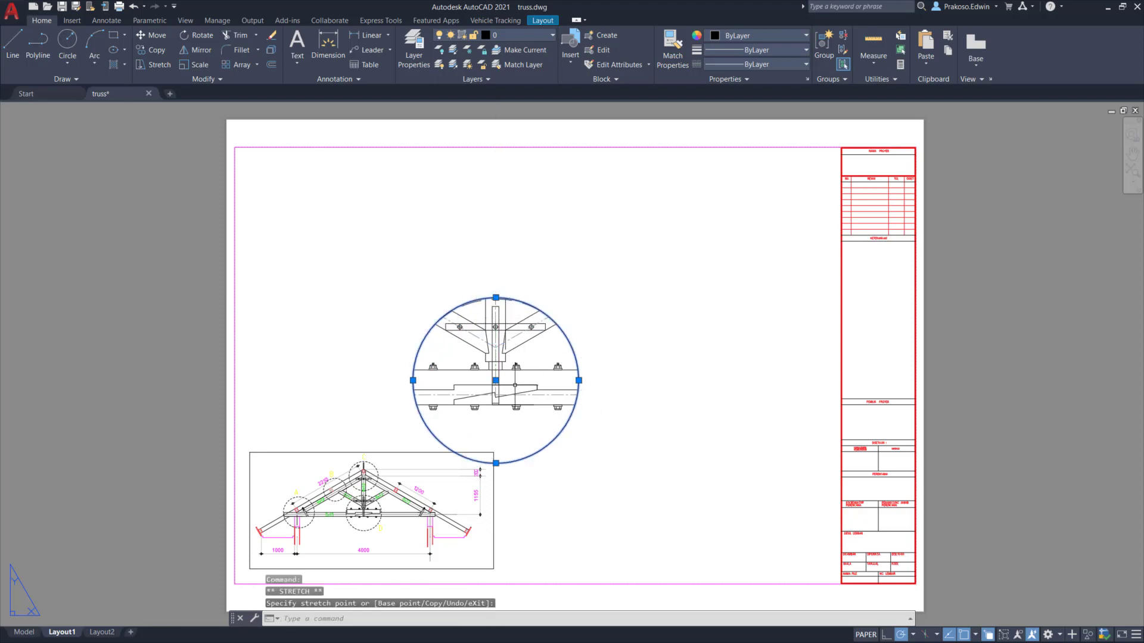
key(Escape)
Move the circular viewport slightly up and to the right
double_click(537, 381)
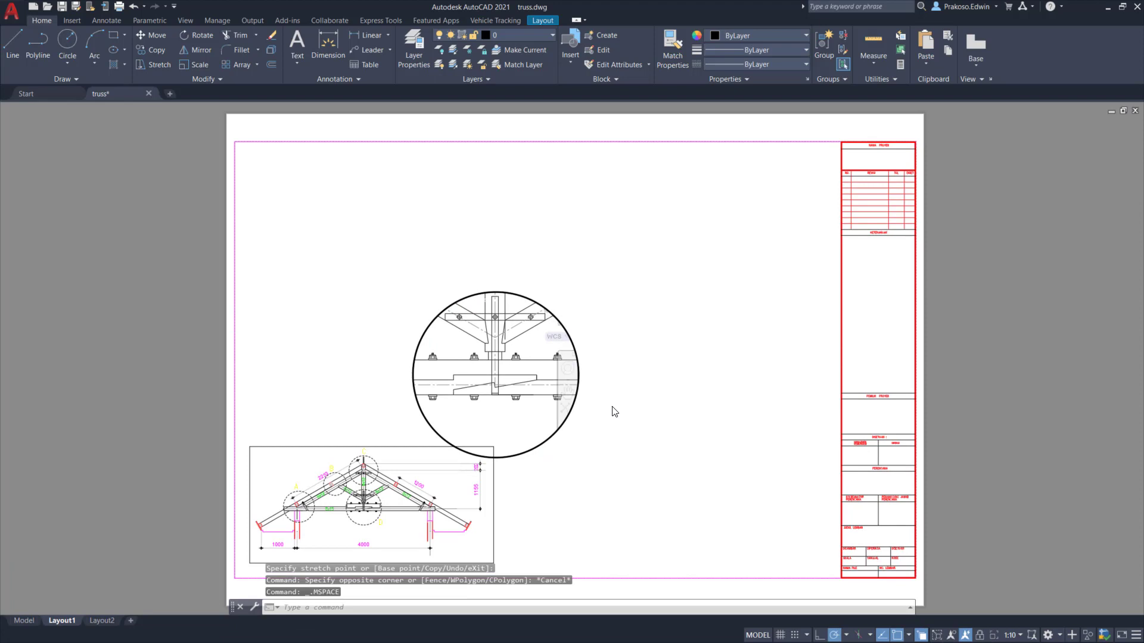
double_click(614, 411)
click(563, 427)
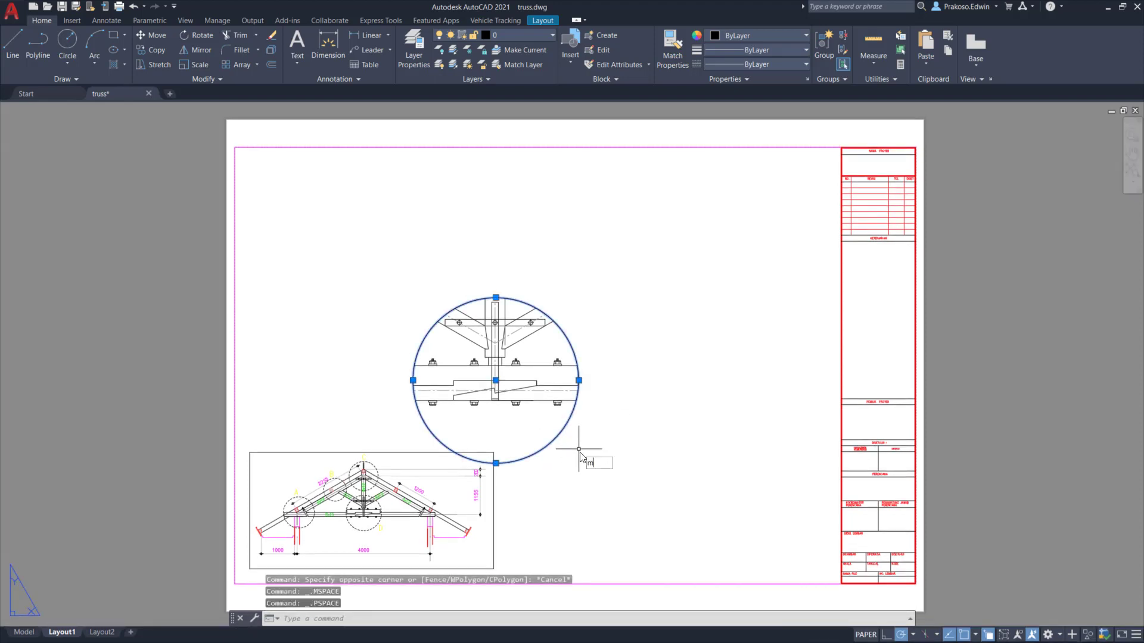
key(Return)
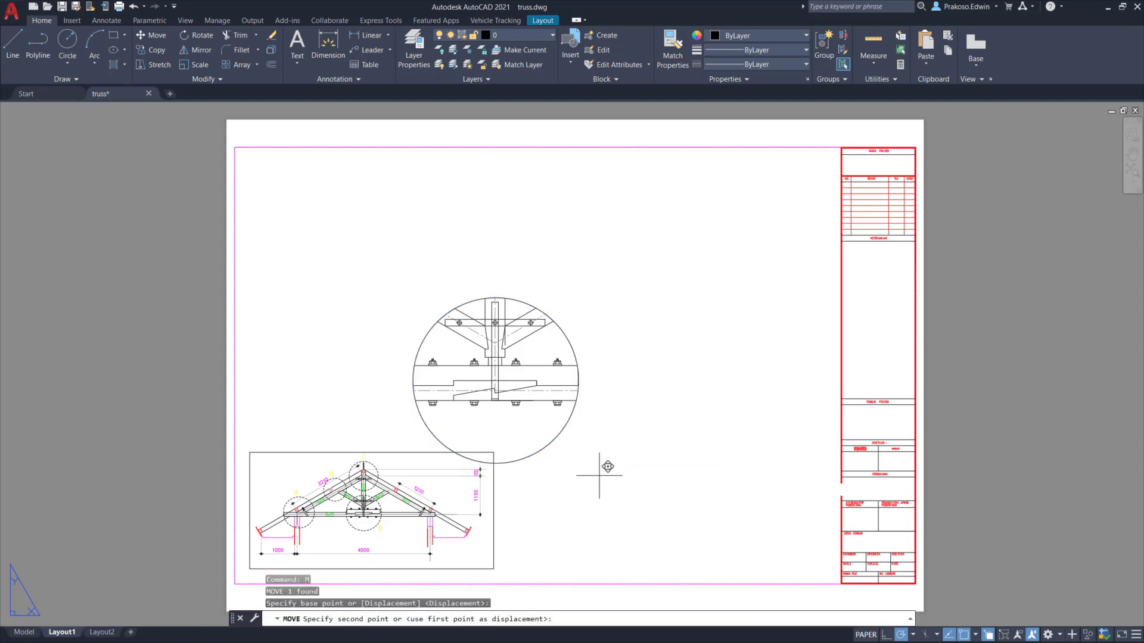
click(608, 453)
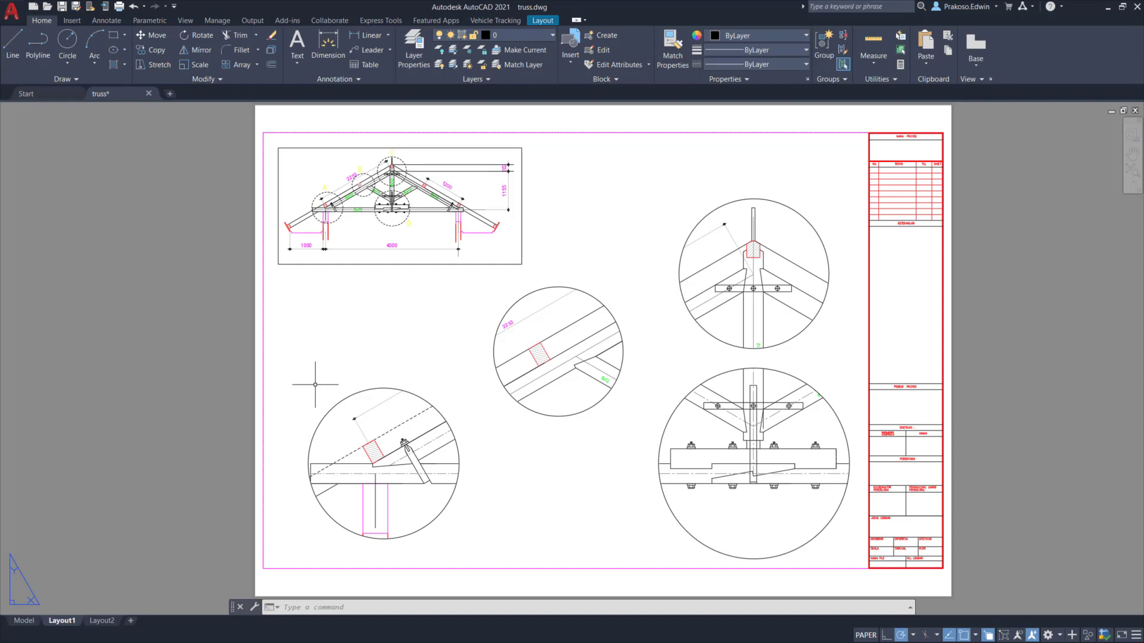
Type PLOT to begin plotting Layout1
text(PLOT)
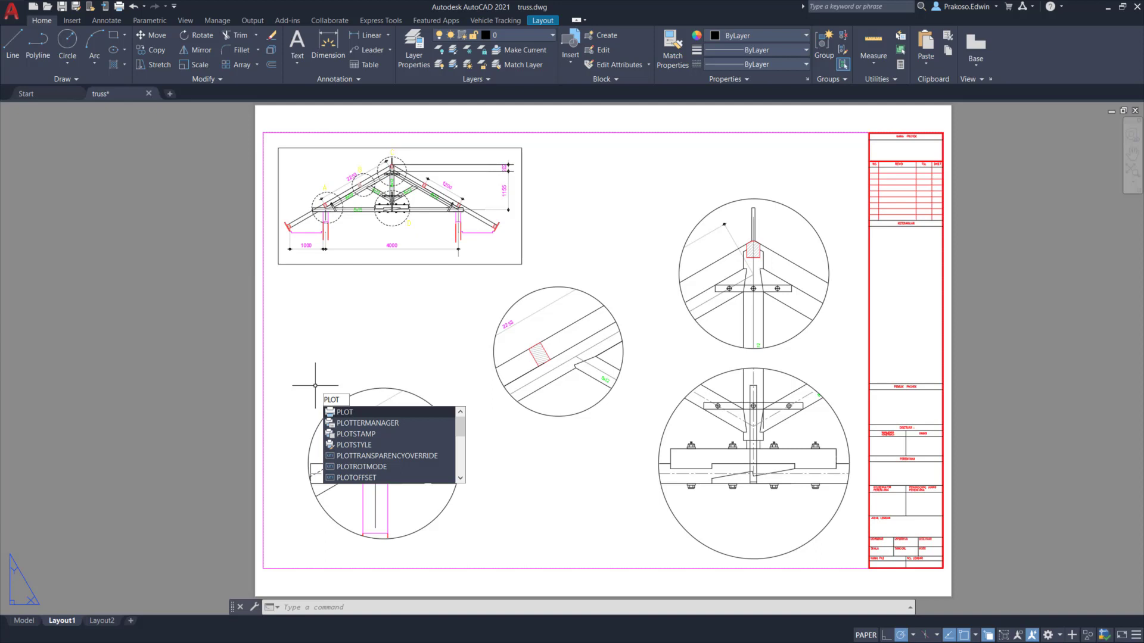
Plot the single sheet to AutoCAD PDF on ISO A3, saving it as truss-Layout1.pdf
key(Return)
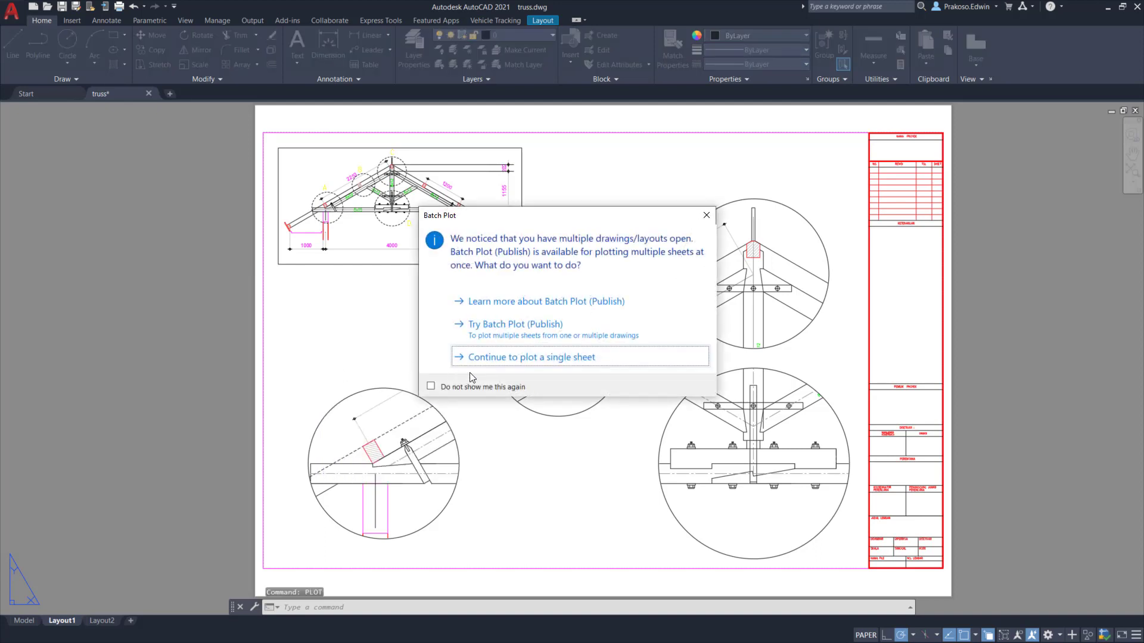
click(534, 358)
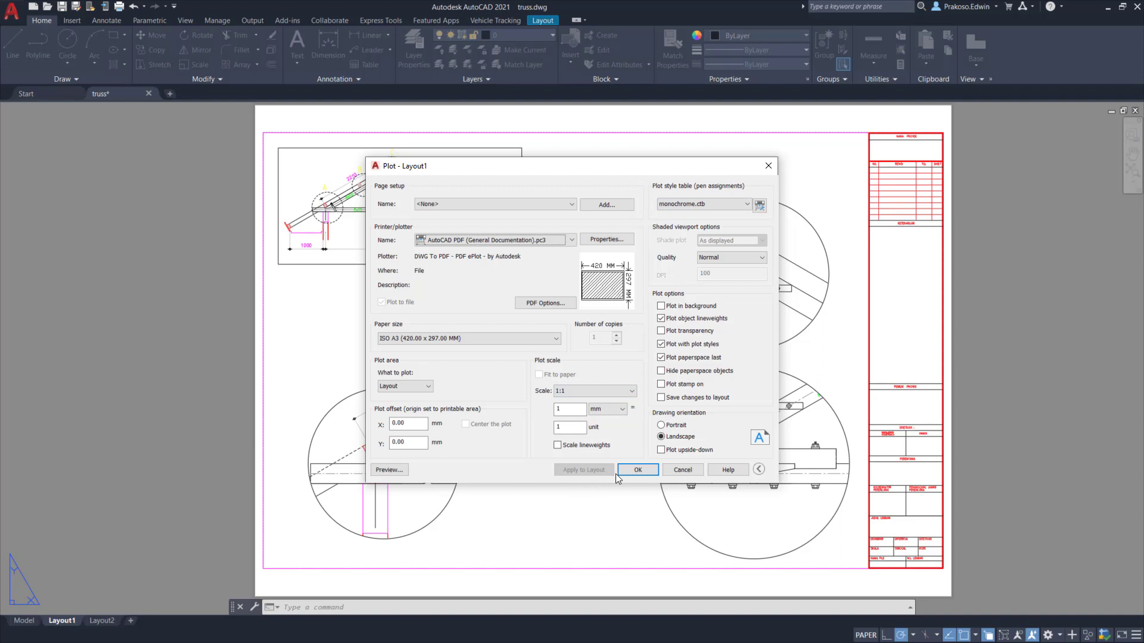
click(638, 469)
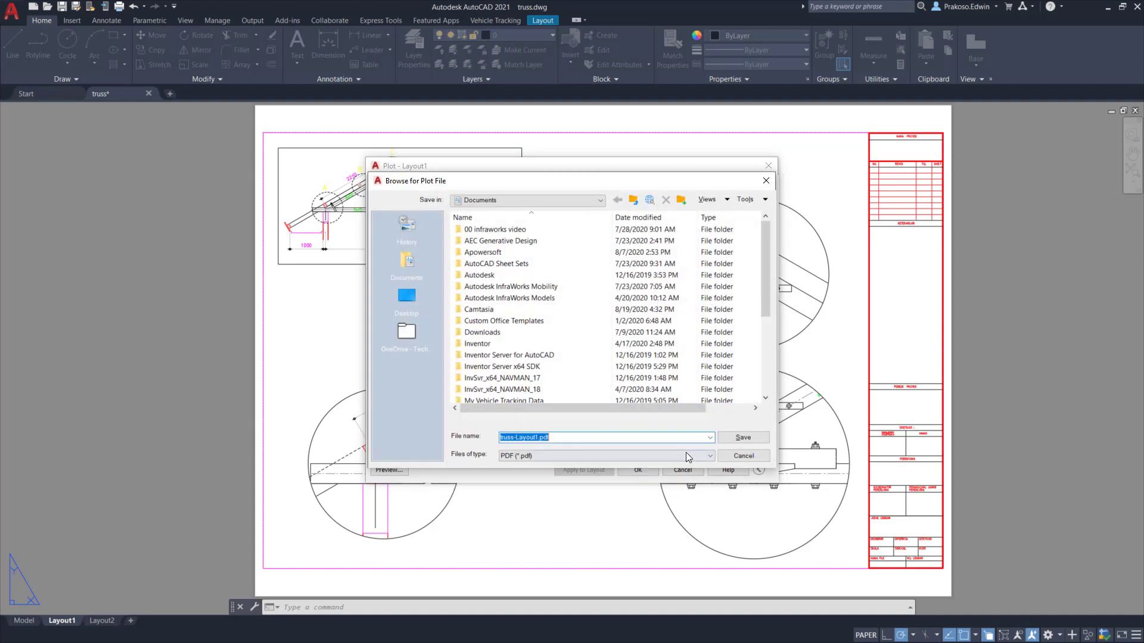
click(753, 439)
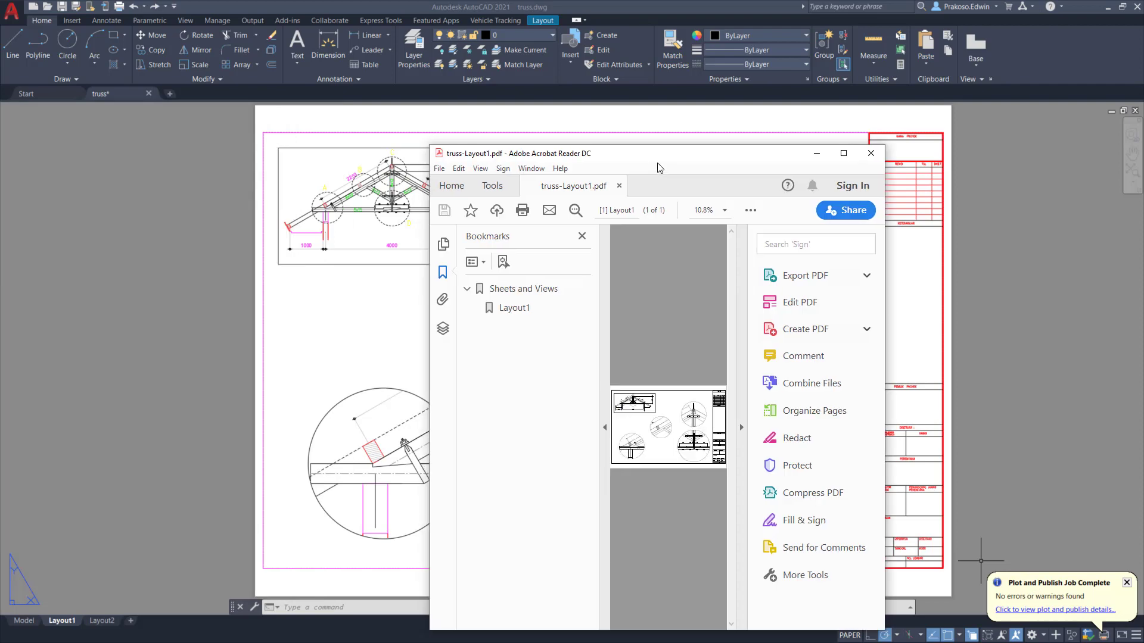
Maximize the Acrobat Reader window showing truss-Layout1.pdf
double_click(659, 165)
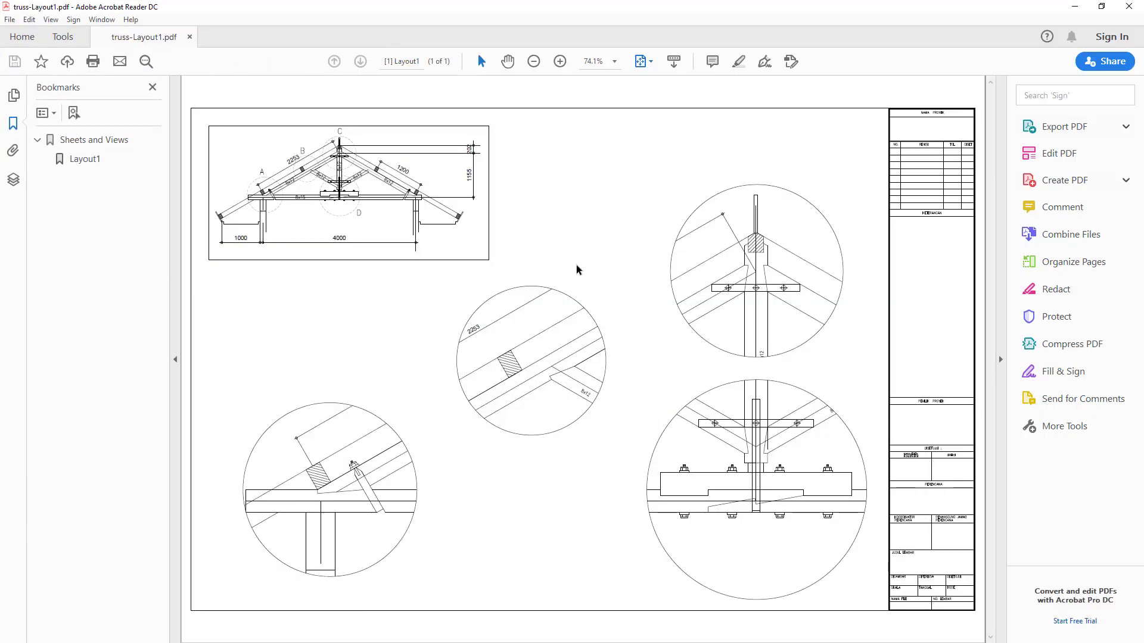